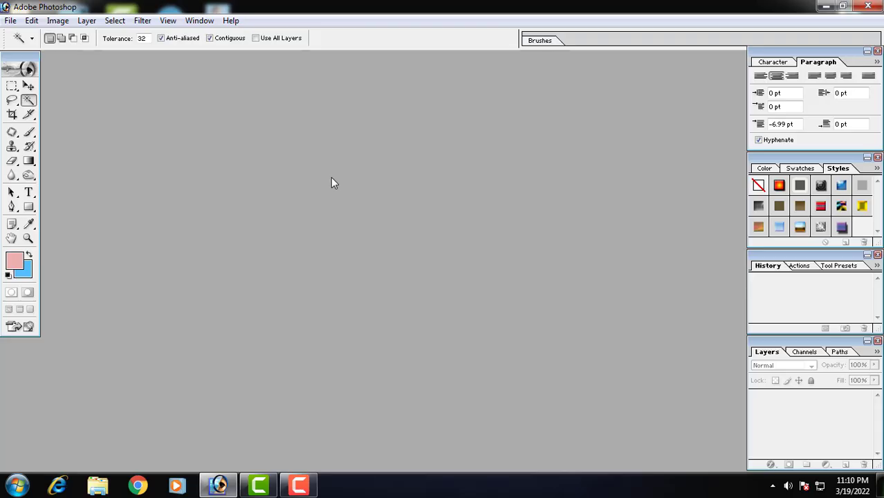
Step: Scan the upper part of the page, about 8.18 by 3.44 inches, from the TW-Brother DCP-T300 and maximize the scanned image
click(17, 24)
mouse_move(159, 209)
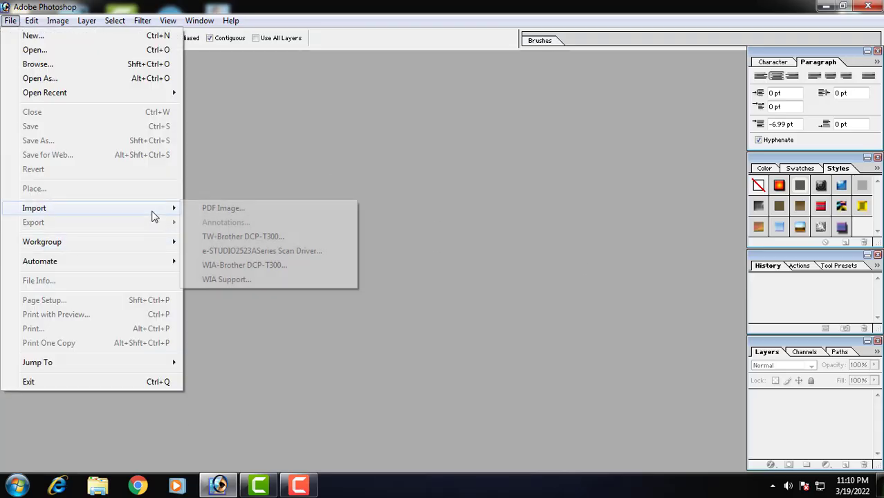
click(255, 237)
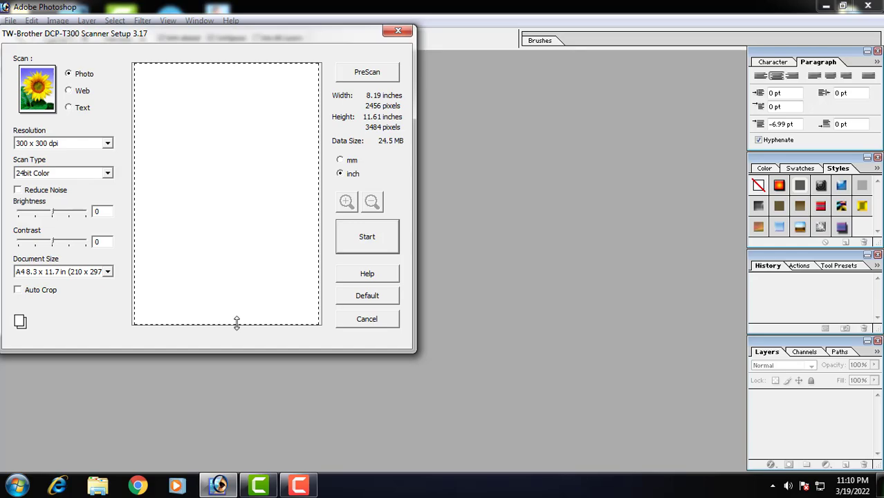
drag(237, 323, 281, 140)
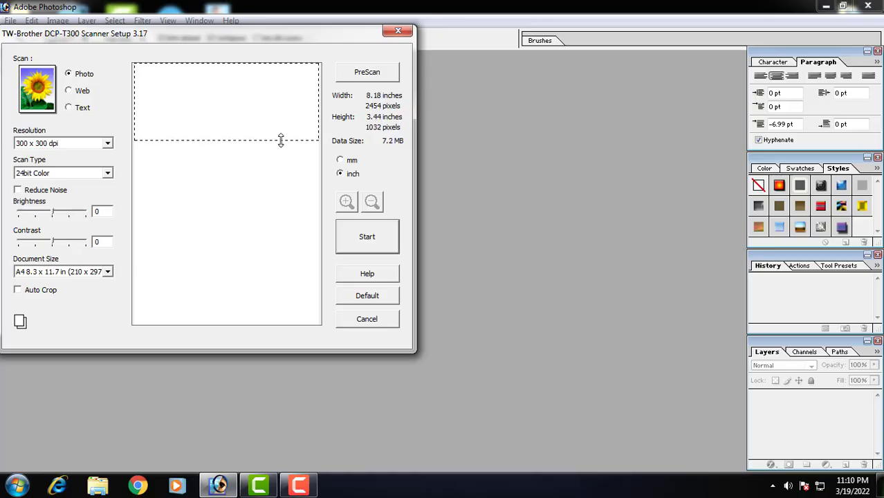
click(379, 239)
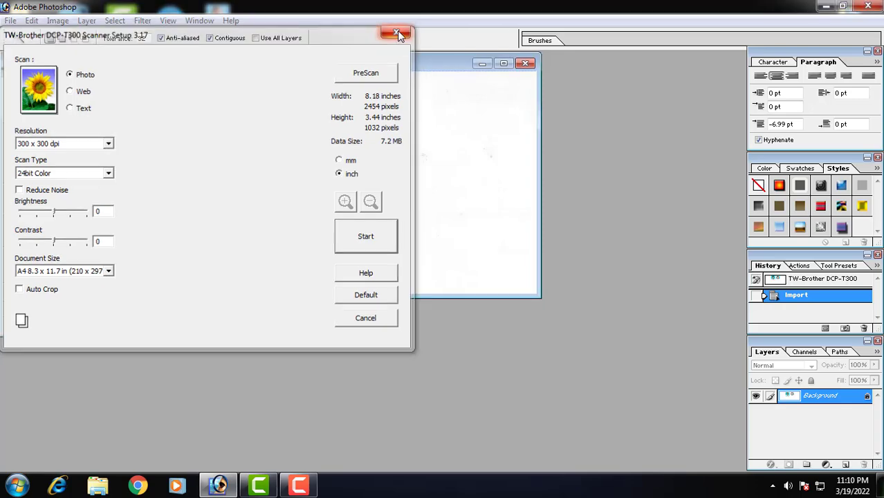
click(398, 31)
click(504, 64)
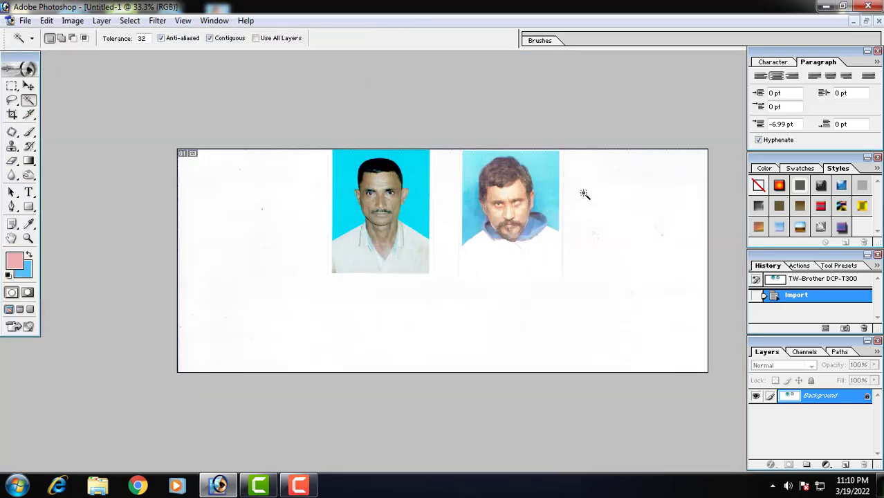
Step: Cut the man in the collared shirt, including the photo's border, out of the scan using a rectangular marquee selection
key(ctrl+plus)
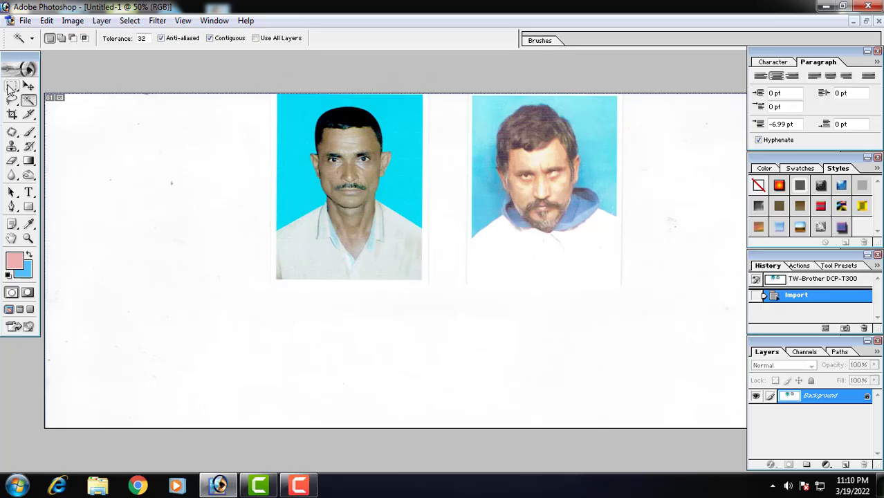
click(11, 87)
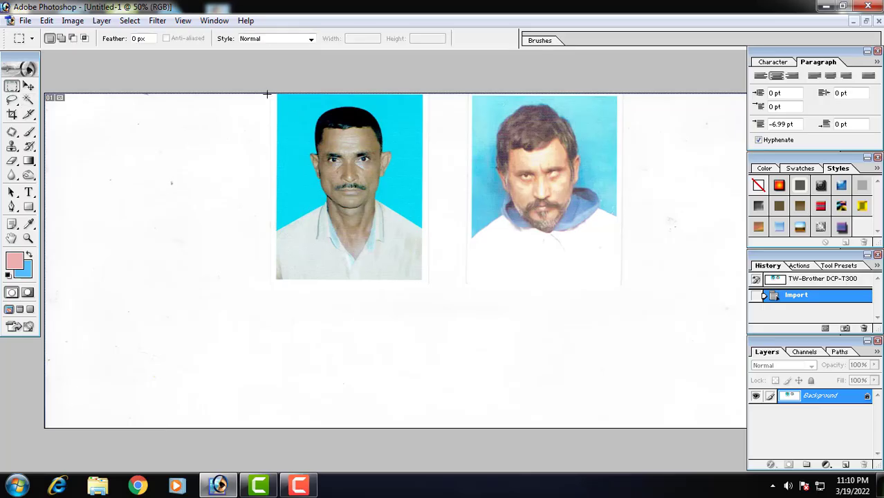
drag(259, 89, 437, 295)
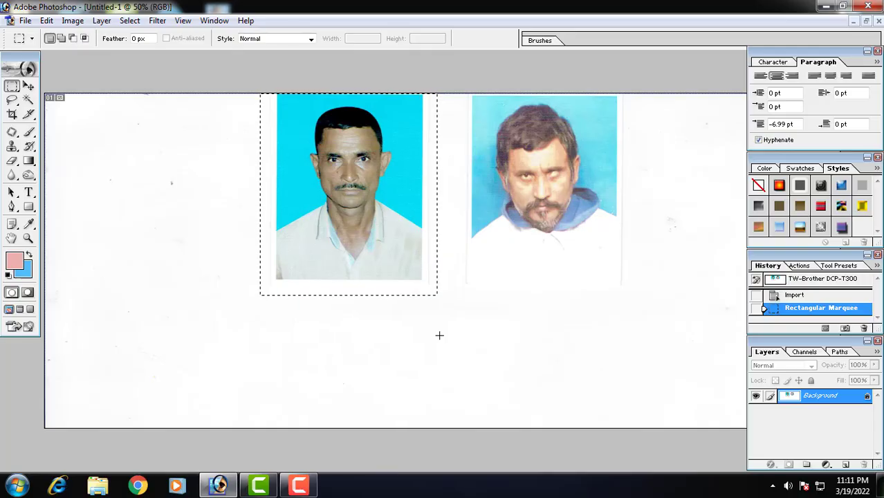
key(ctrl+x)
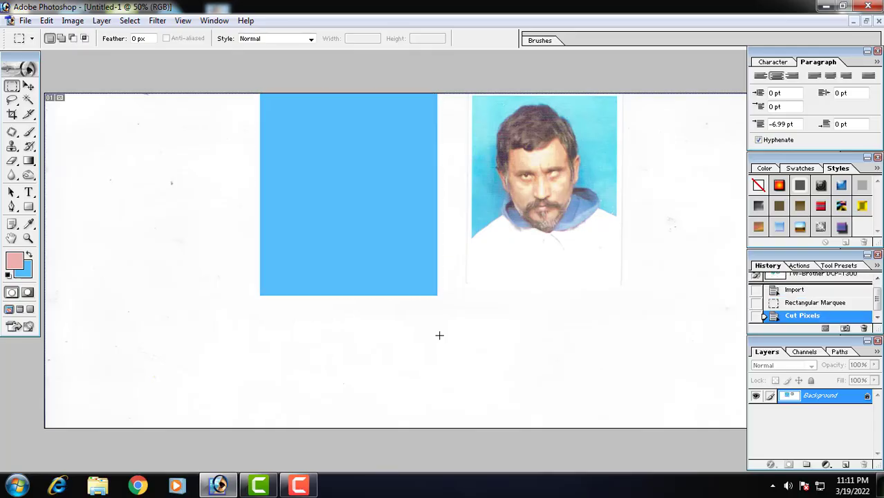
Step: Create a white 548 by 624 pixel RGB document at 300 pixels/inch and paste the cut portrait into it
key(ctrl+n)
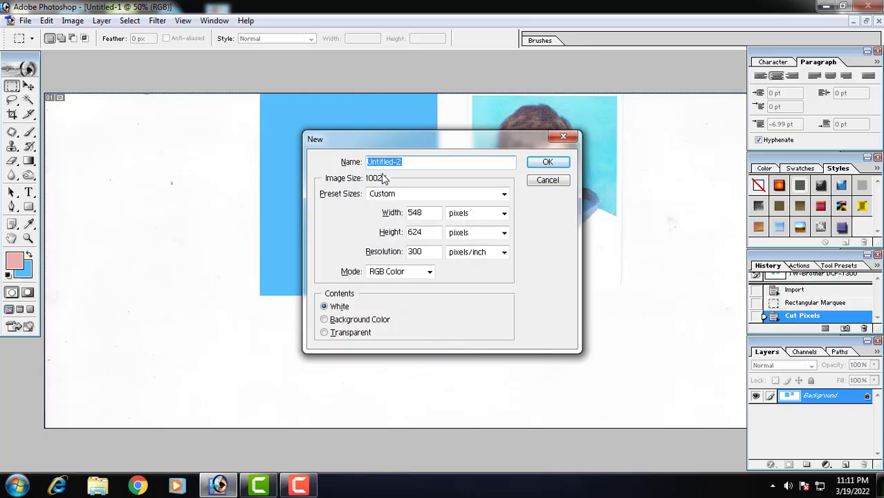
click(553, 165)
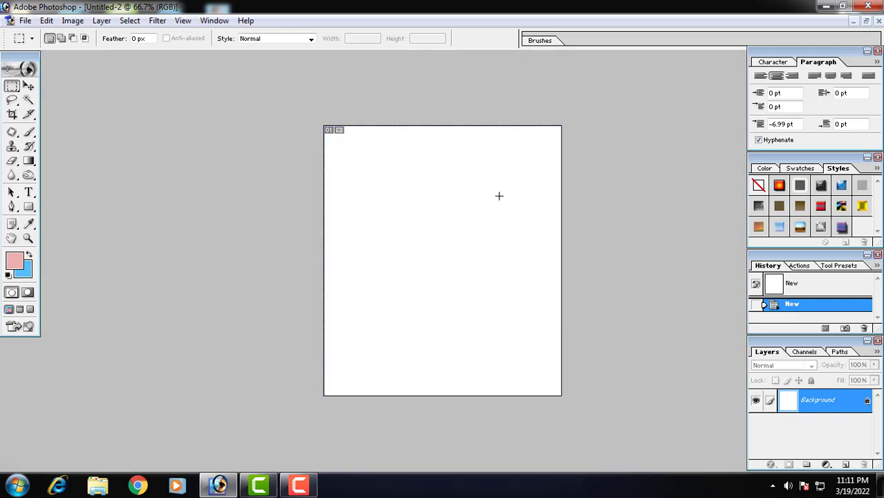
key(ctrl+v)
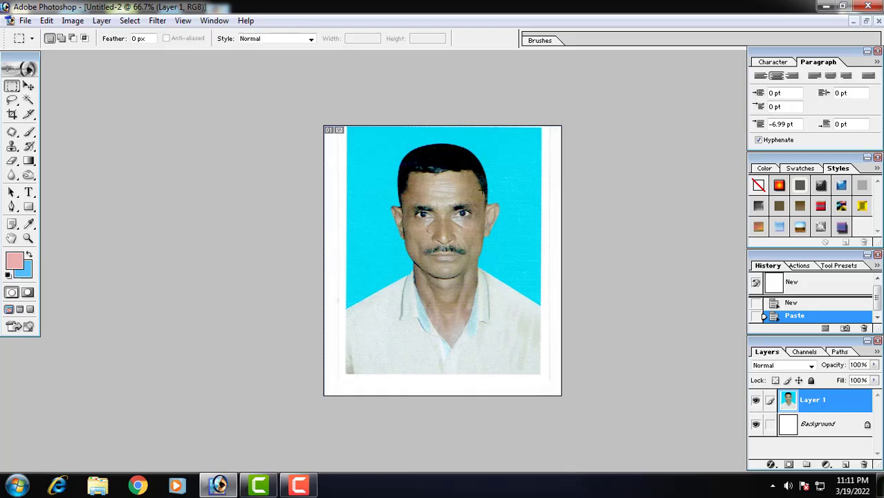
Step: Crop the pasted portrait to 1.5 in wide by 1.9 in high at 300 pixels/inch, excluding the white border
click(12, 114)
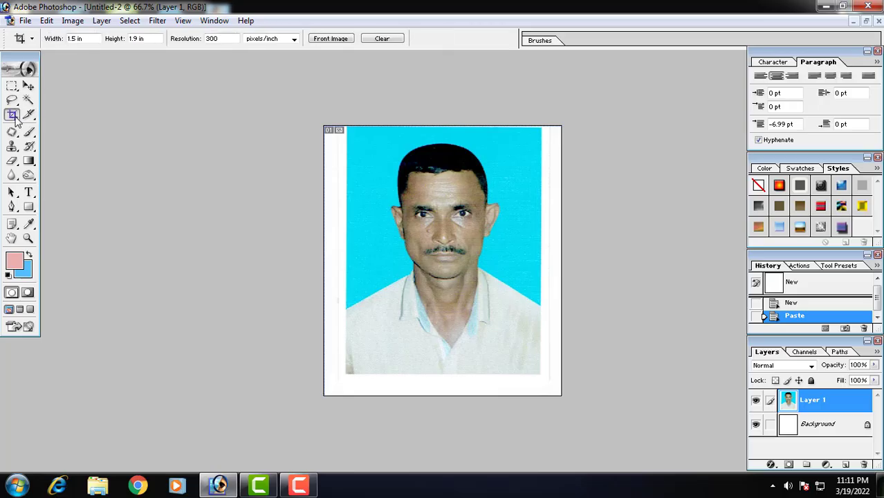
double_click(97, 39)
text(1)
key(Tab)
text(1.9)
key(Tab)
mouse_move(351, 128)
mouse_down()
mouse_move(428, 209)
mouse_move(543, 381)
mouse_move(539, 366)
mouse_up()
key(Down)
key(Down)
key(Down)
key(Down)
key(Down)
key(Down)
key(Down)
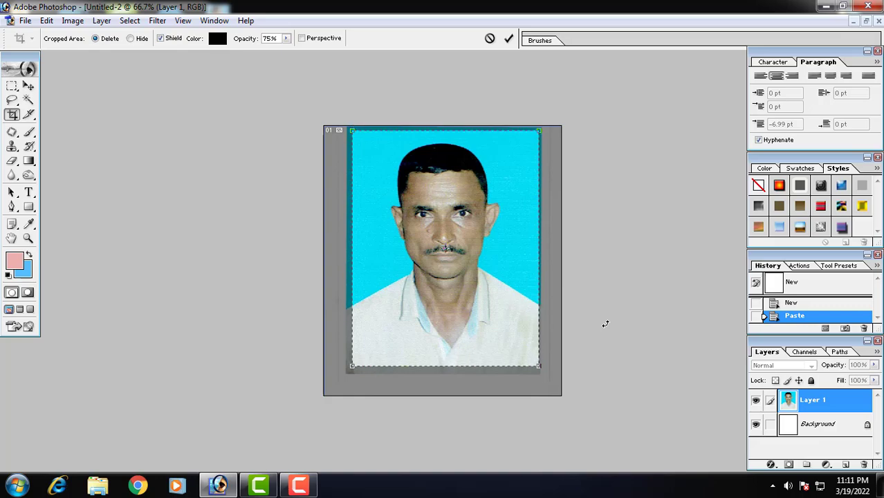
key(Return)
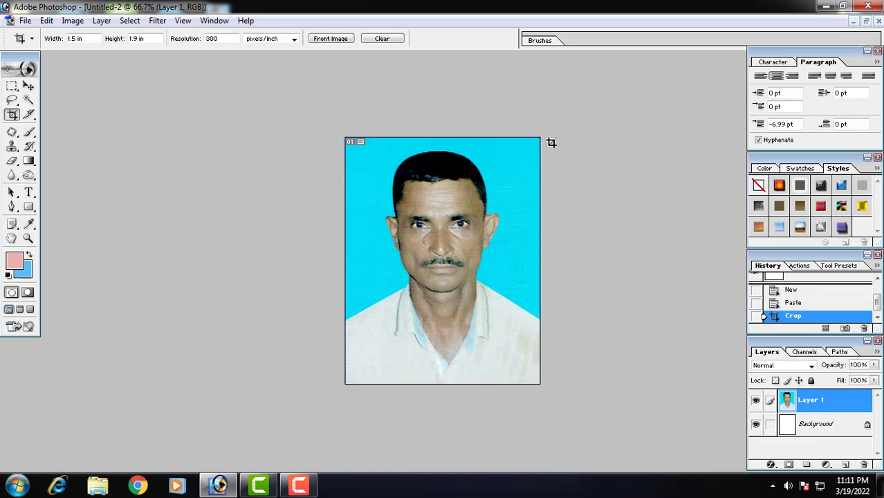
Step: Apply the Grain Surgery 2 Remove Grain filter to the portrait with Noise Reduction at 73%
click(157, 21)
mouse_move(292, 310)
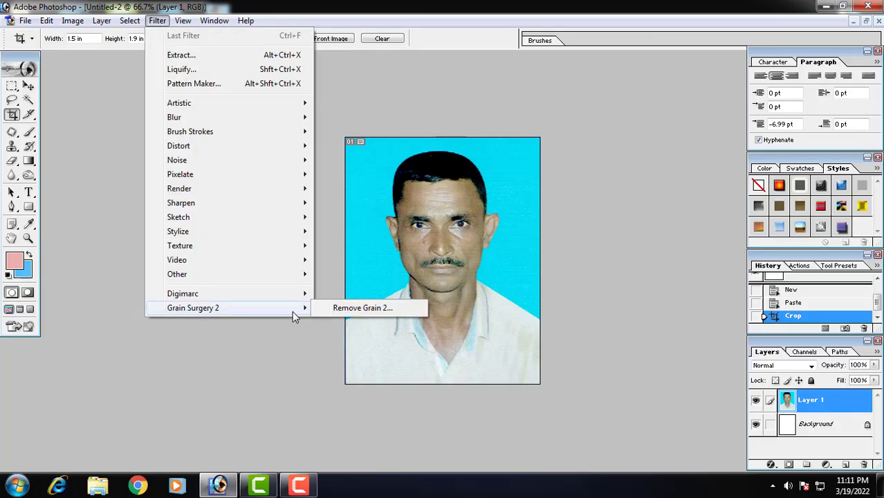
click(362, 309)
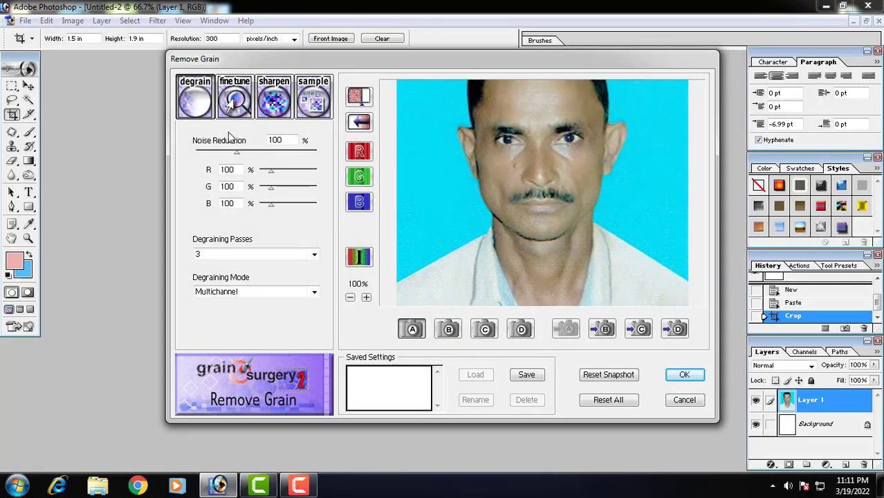
click(215, 152)
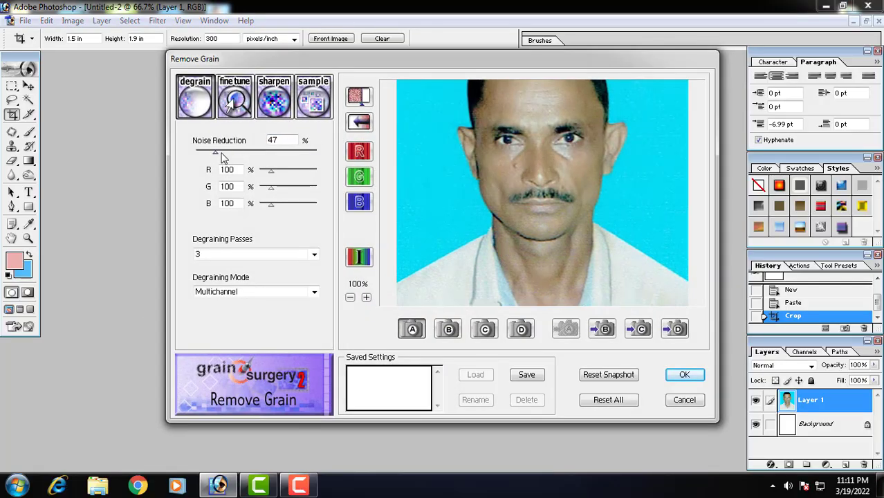
click(221, 152)
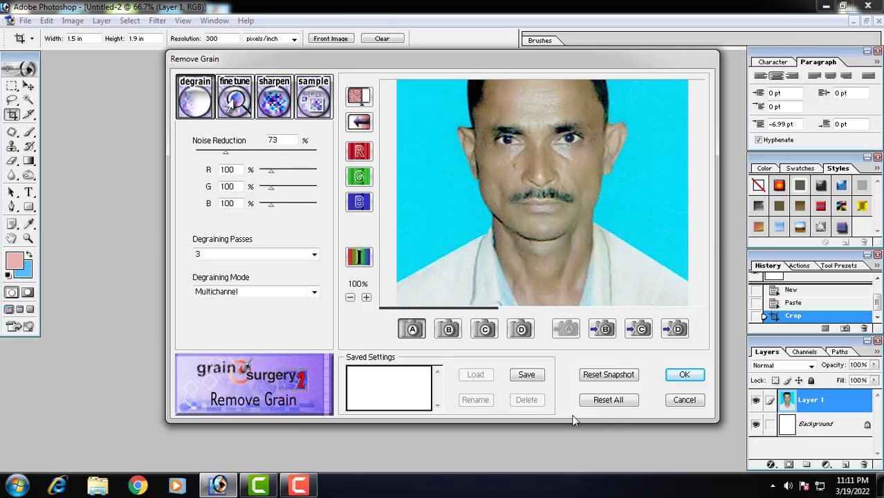
click(684, 374)
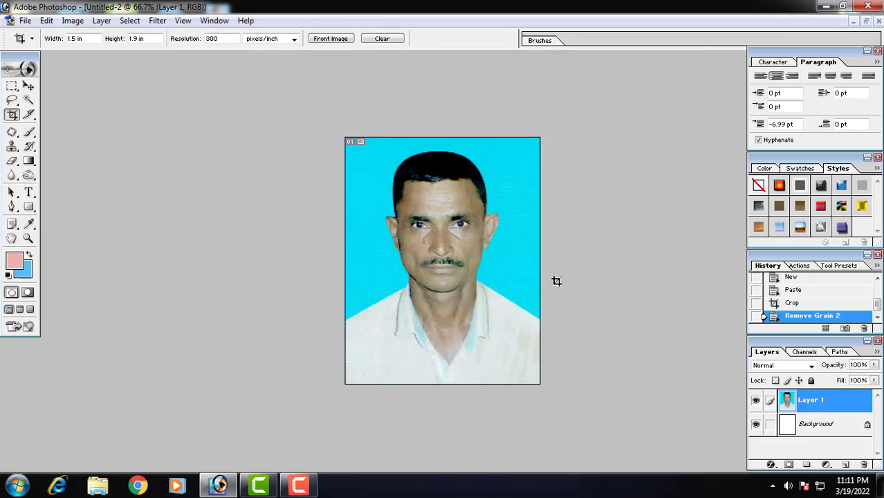
key(ctrl+plus)
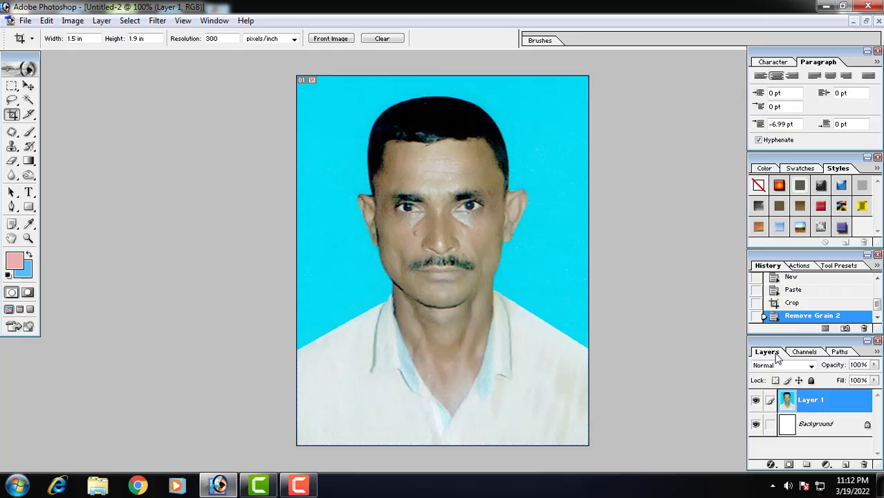
click(819, 436)
click(813, 405)
click(827, 434)
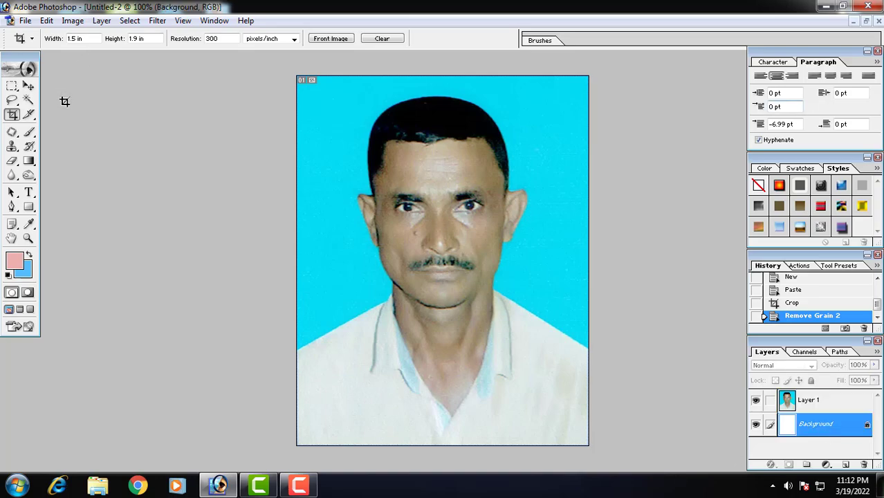
click(29, 100)
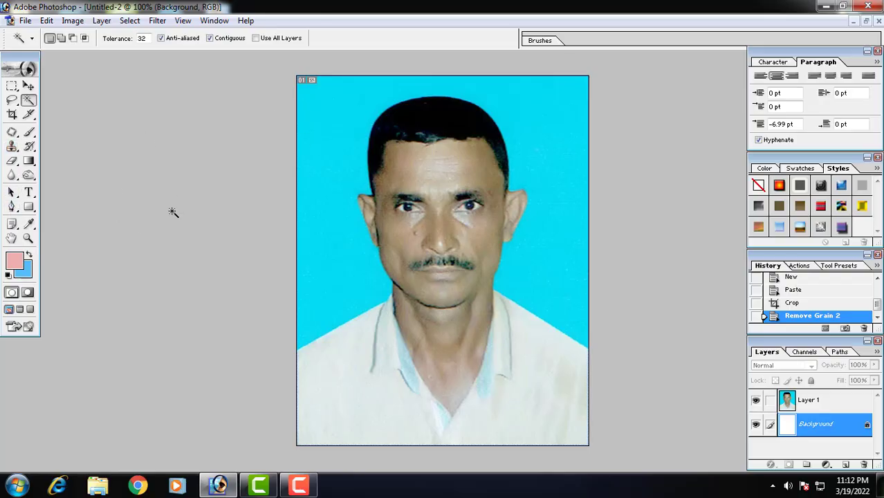
click(345, 167)
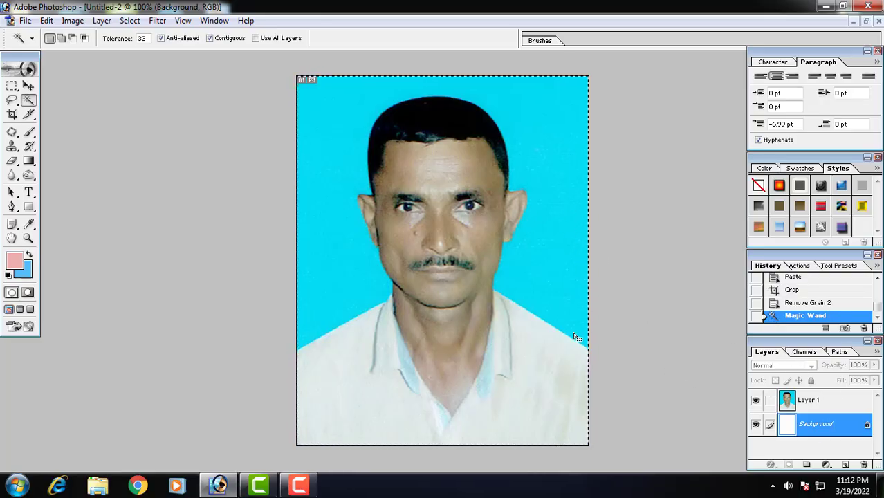
click(12, 86)
key(ctrl+d)
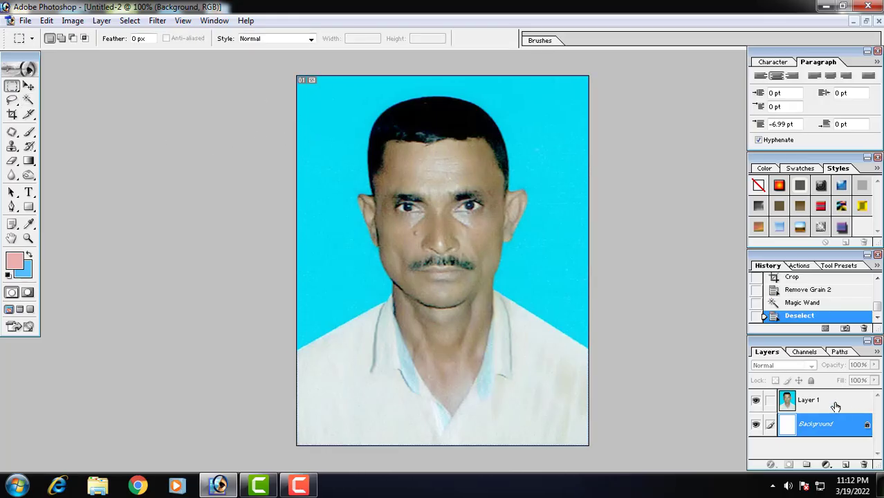
Step: Select the cyan backdrop around the man on Layer 1 with the Magic Wand at tolerance 32
click(819, 403)
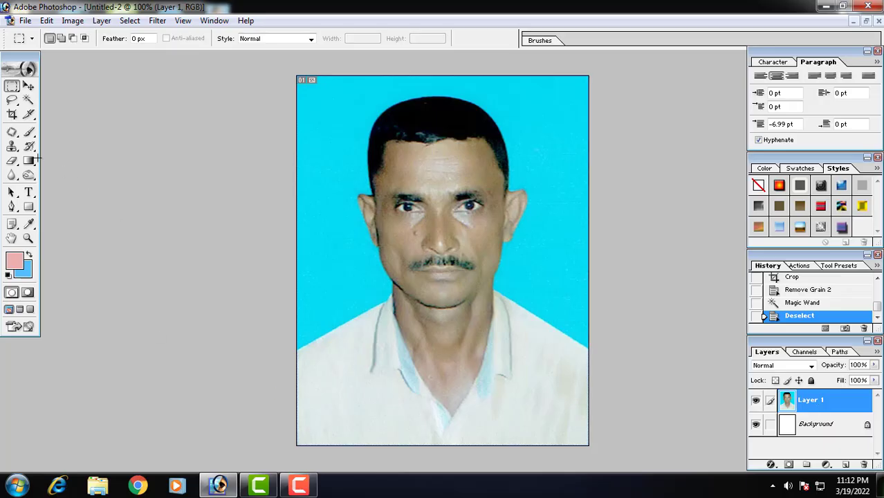
click(30, 100)
click(546, 129)
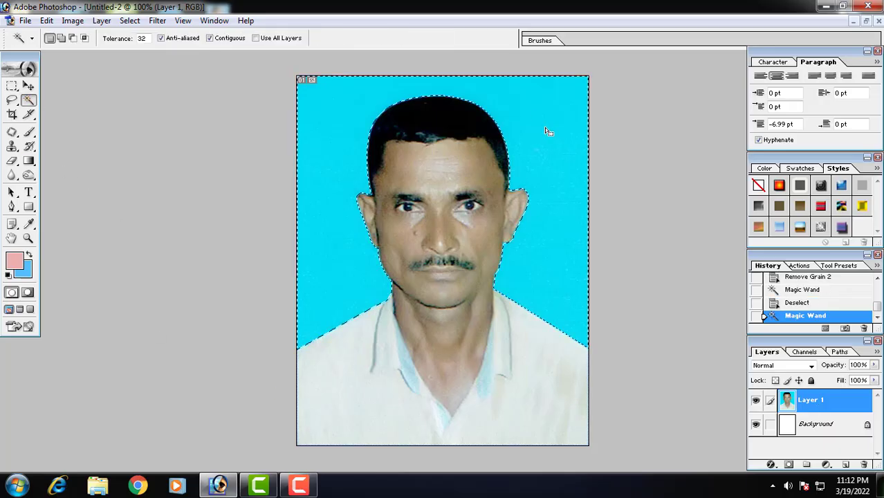
shift+click(546, 129)
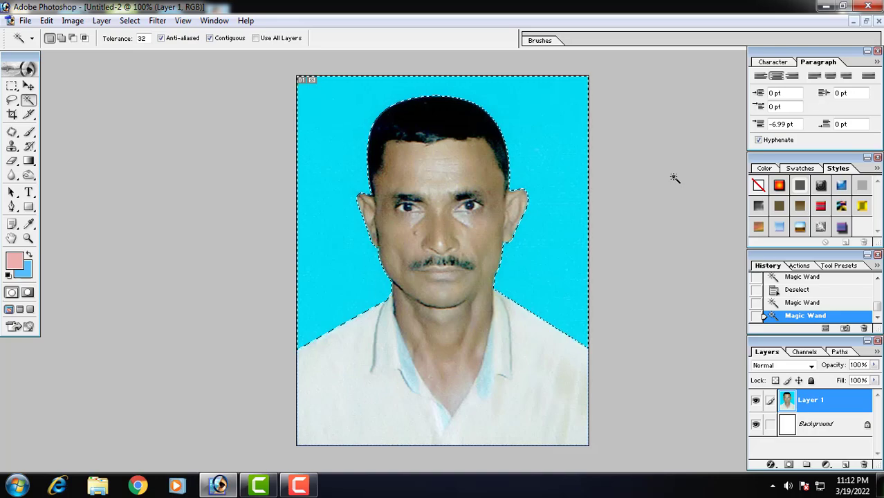
Step: Set the background color to white, FFFFFF
click(28, 276)
drag(542, 148, 422, 130)
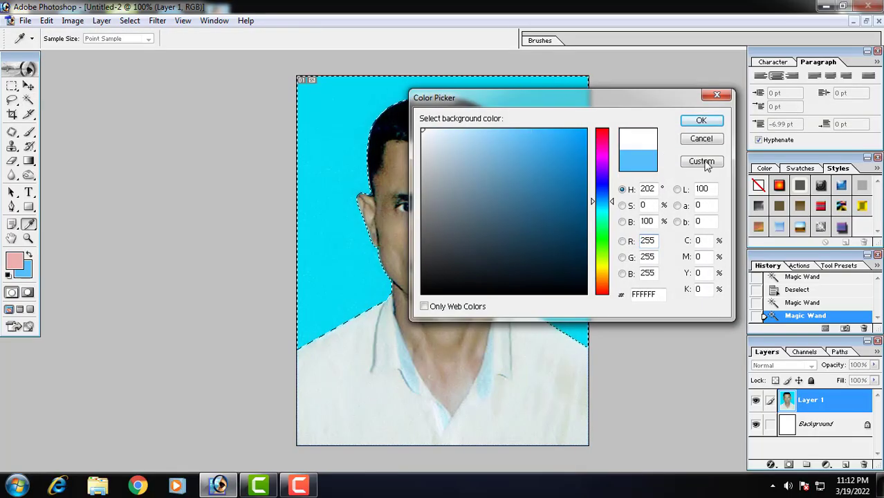
click(699, 122)
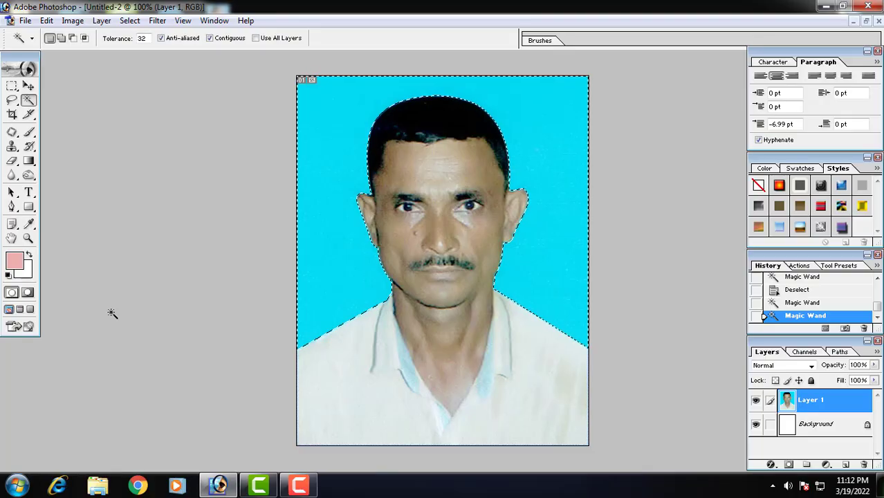
Step: Try clearing the selected cyan backdrop from Layer 1 and undo the clearing
key(Delete)
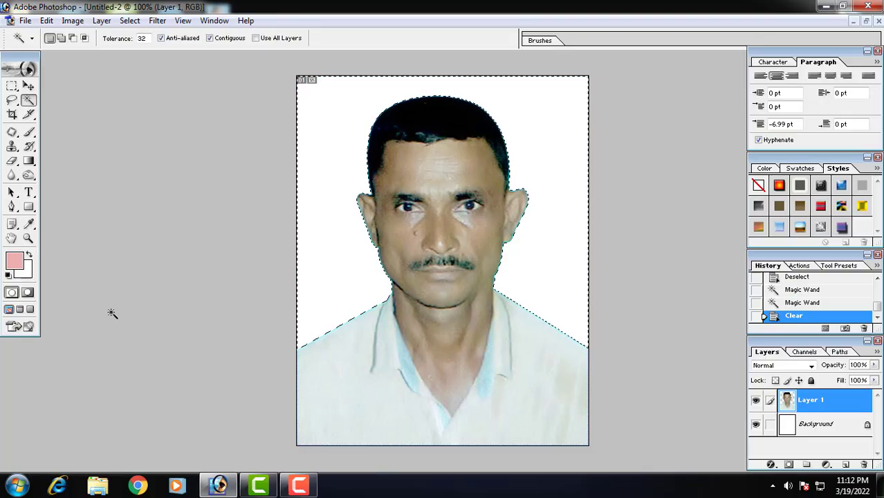
key(ctrl+z)
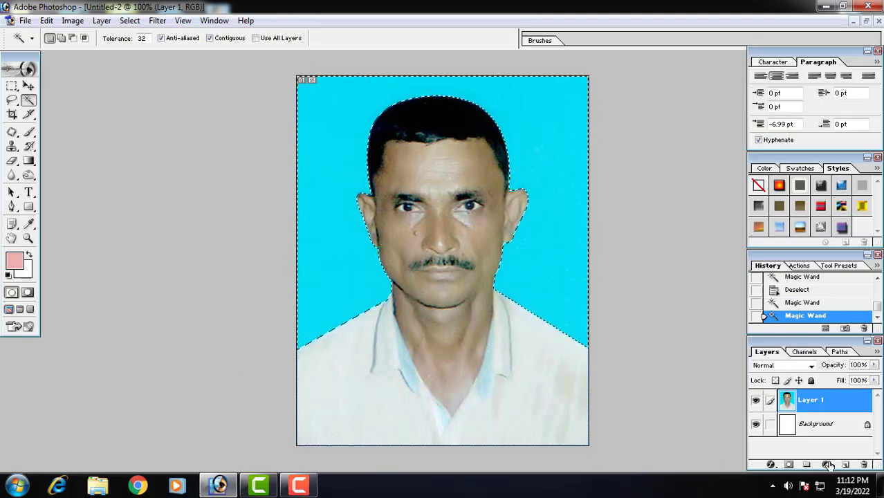
Step: Clear the selected backdrop area on the Background layer, fill it with white, and make Layer 1 active again
click(840, 429)
key(Delete)
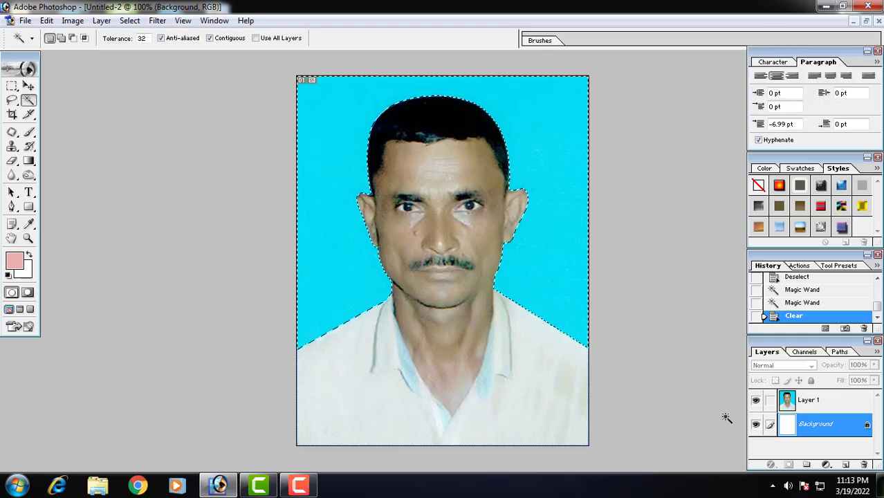
key(alt+BackSpace)
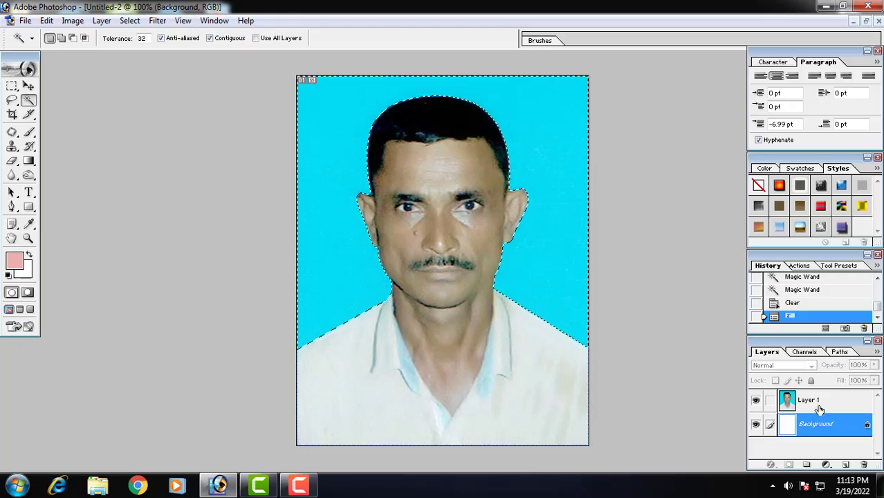
click(819, 410)
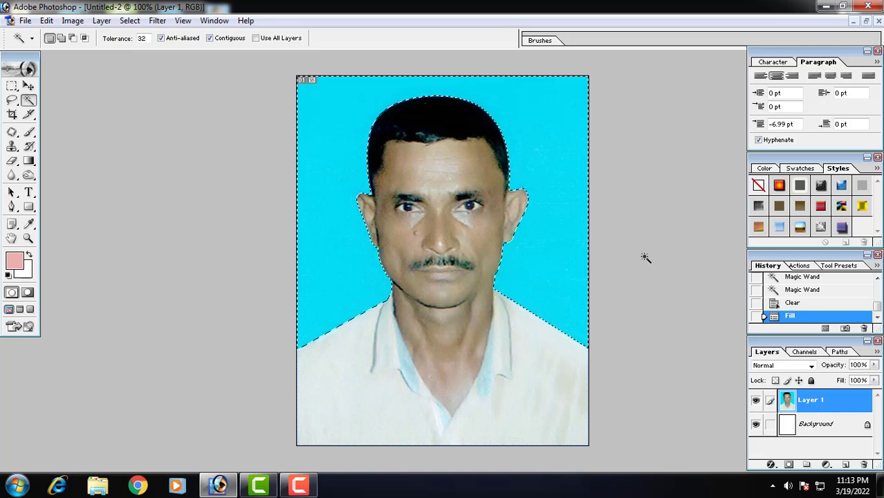
Step: Clear the selected cyan backdrop from Layer 1 so the white Background layer serves as the backdrop, and deselect
key(Delete)
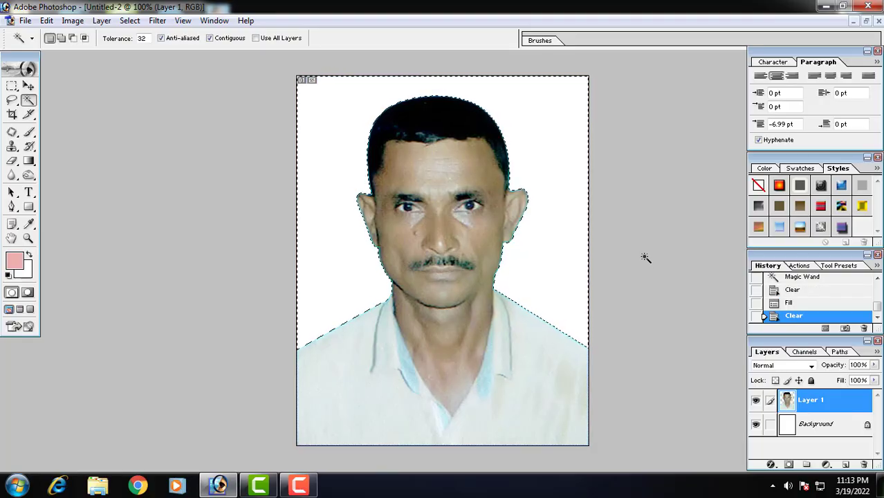
key(Delete)
key(Delete)
key(Delete)
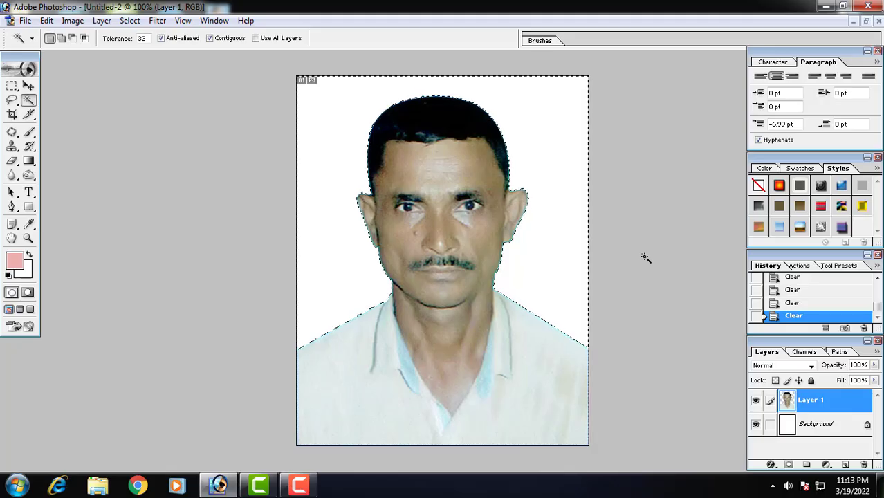
key(ctrl+d)
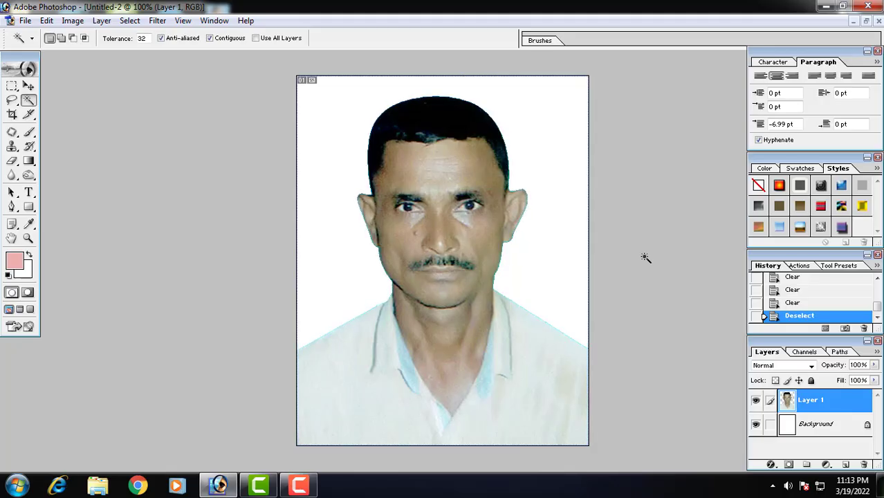
key(ctrl+plus)
key(ctrl+minus)
key(ctrl+minus)
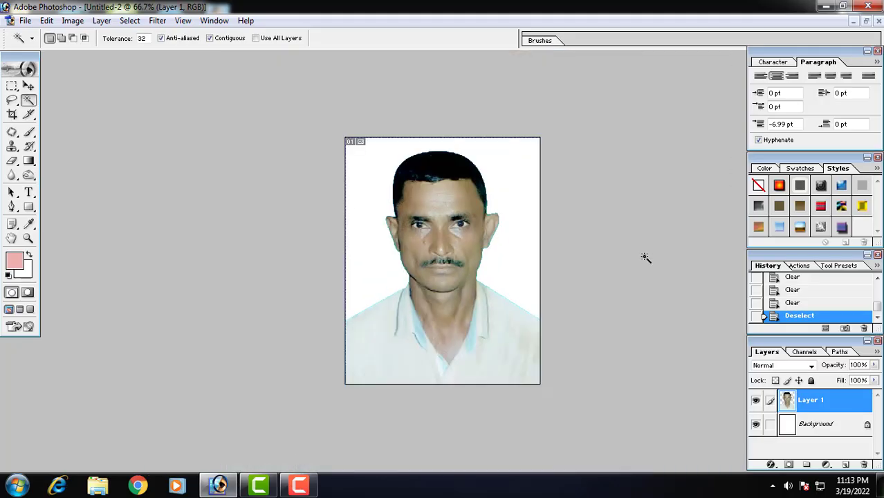
key(ctrl+plus)
key(ctrl+plus)
key(ctrl+minus)
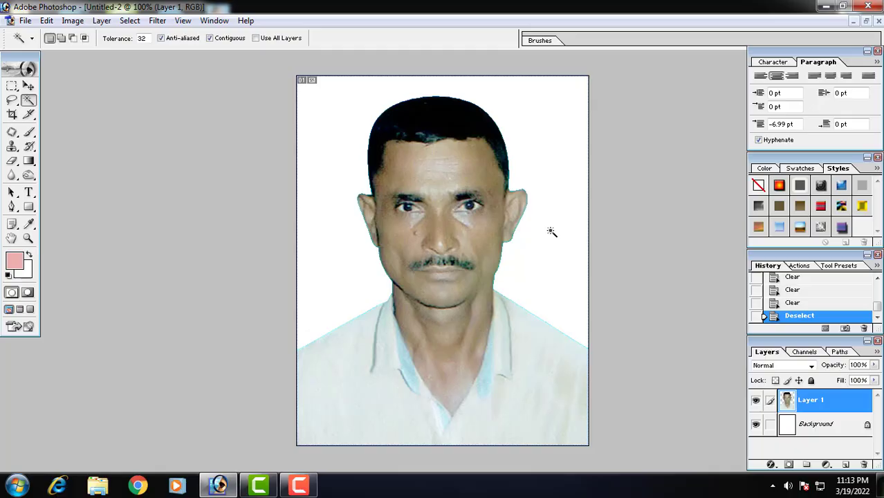
Step: Select the emptied backdrop around the man on Layer 1 and feather the selection by 1 pixel
click(535, 163)
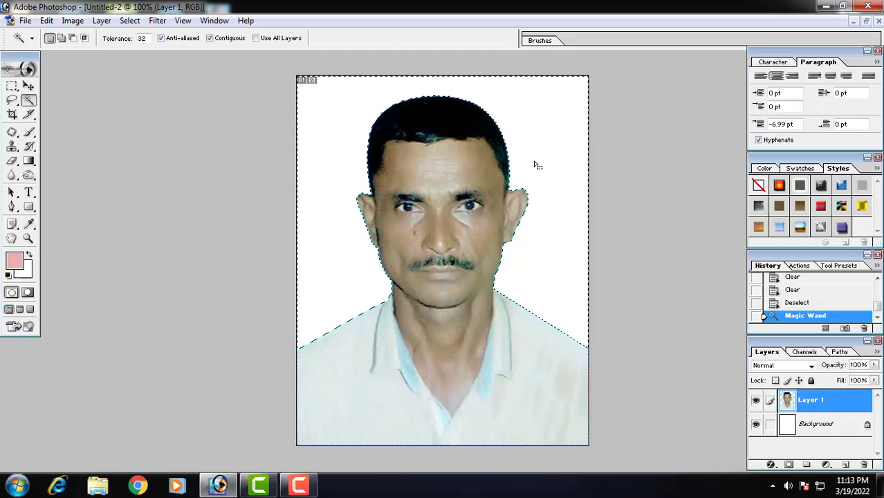
shift+click(534, 163)
shift+click(534, 162)
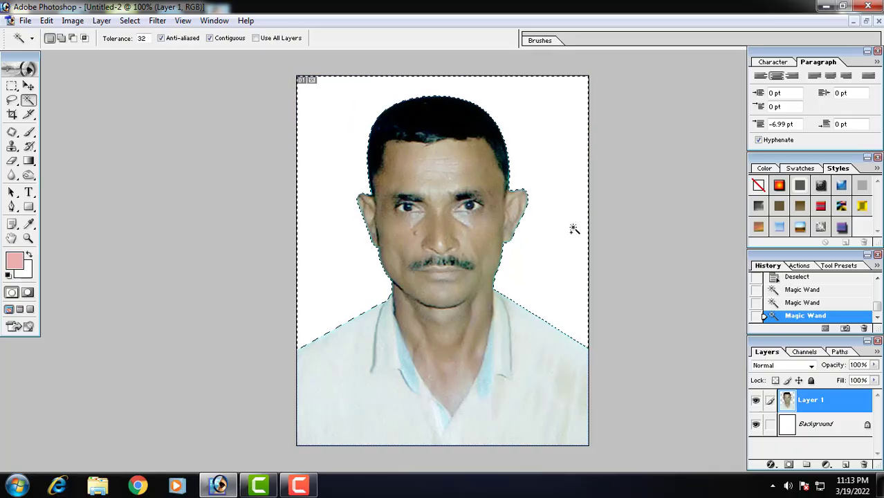
key(ctrl+alt+d)
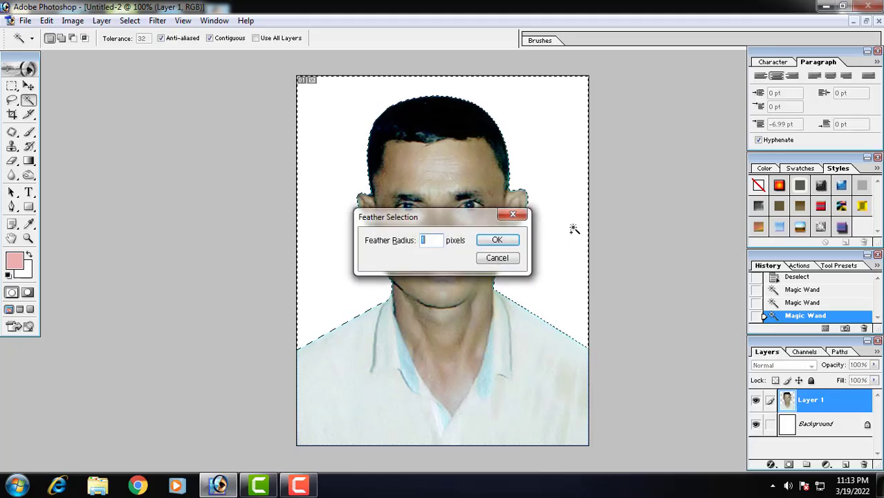
key(Return)
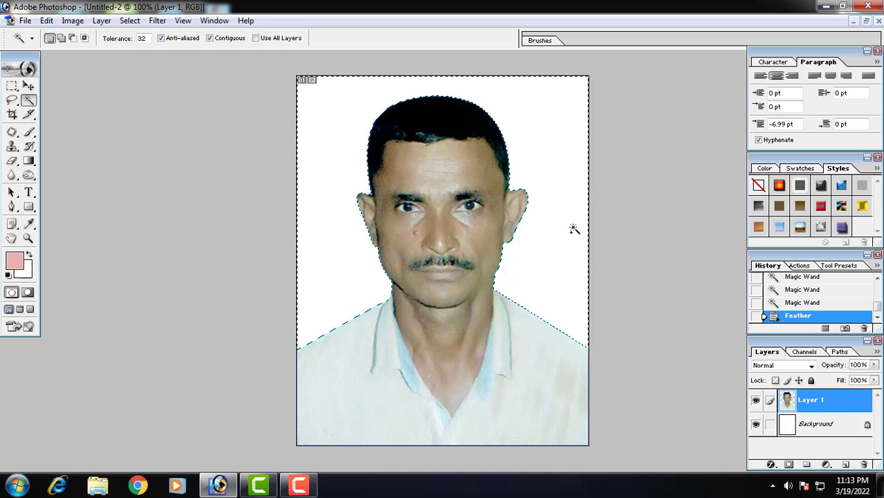
Step: Try clearing the cyan fringe along the man's outline with three passes on the feathered selection, and deselect
key(Delete)
key(Delete)
key(Delete)
key(ctrl+d)
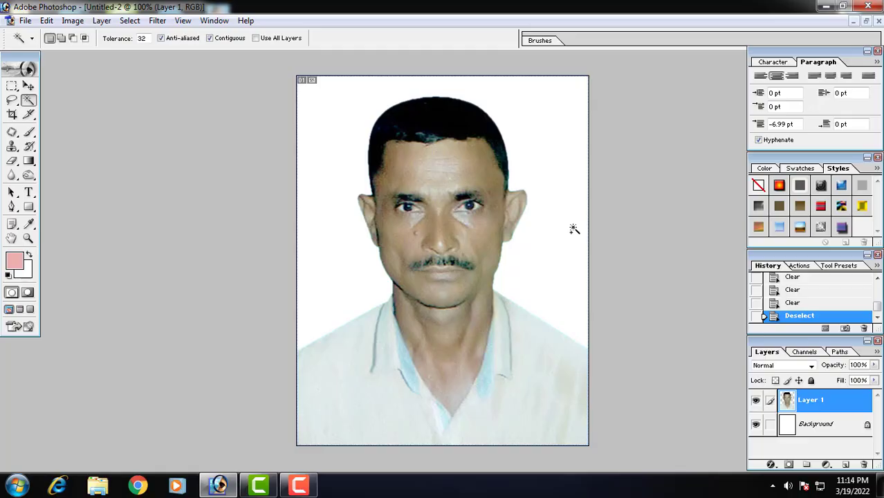
Step: Undo the fringe clearing and the feathering, and drop the restored backdrop selection
key(ctrl+alt+z)
key(ctrl+alt+z)
key(ctrl+alt+z)
key(ctrl+alt+z)
key(ctrl+alt+z)
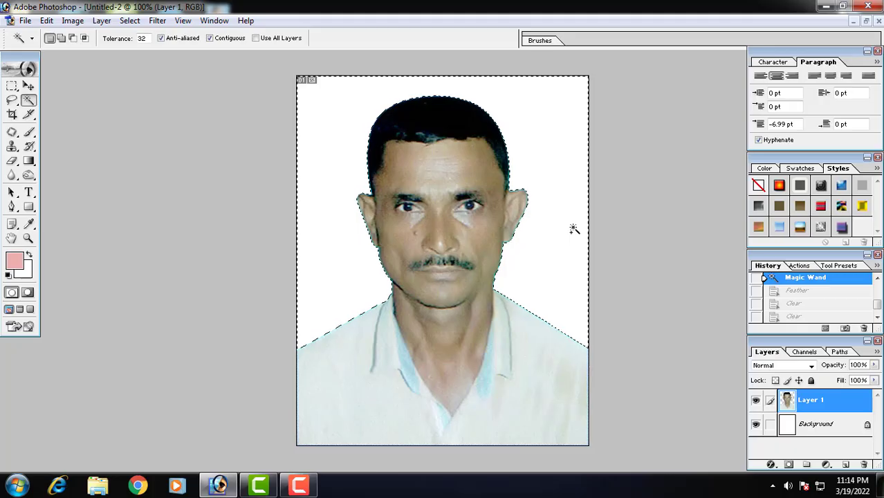
key(ctrl+d)
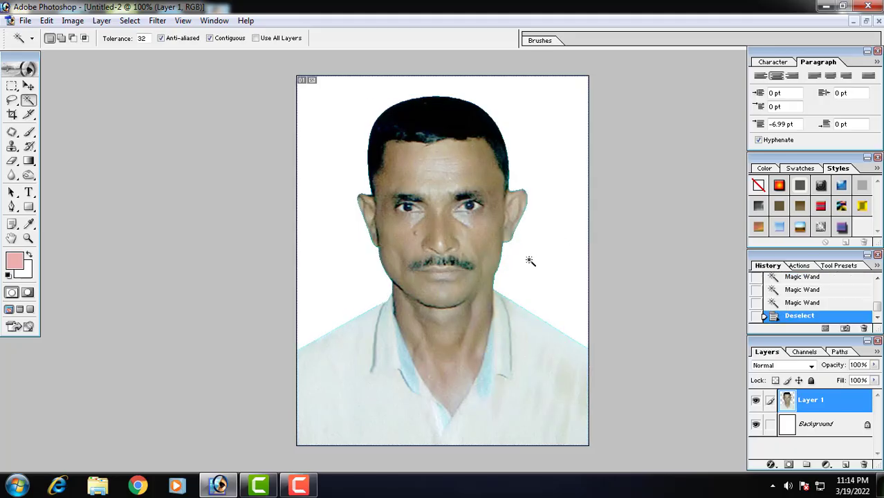
Step: Reselect the emptied backdrop around the man with the Magic Wand at tolerance 32 and feather the selection by 1 pixel
key(ctrl+plus)
key(ctrl+plus)
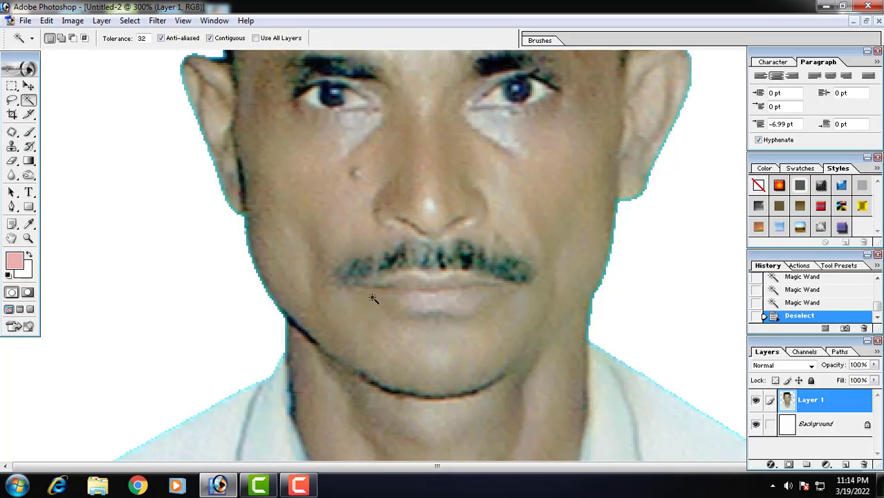
key(ctrl+minus)
key(ctrl+minus)
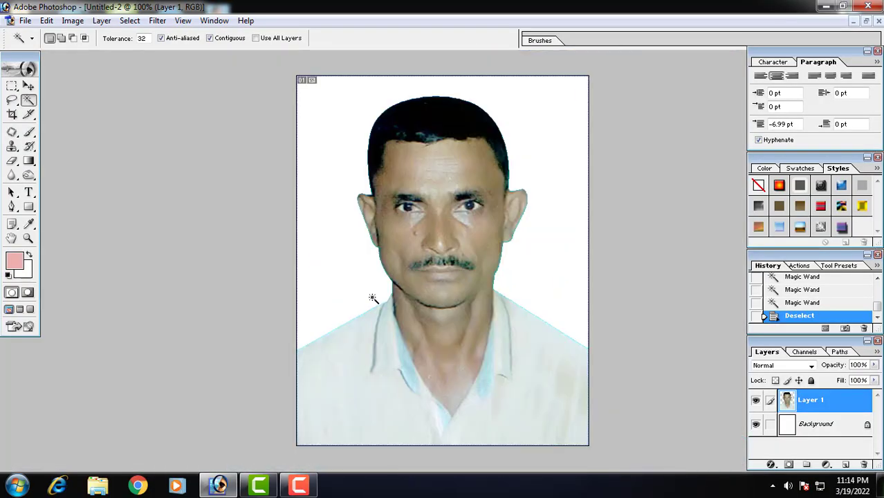
shift+click(366, 279)
shift+click(367, 277)
shift+click(366, 277)
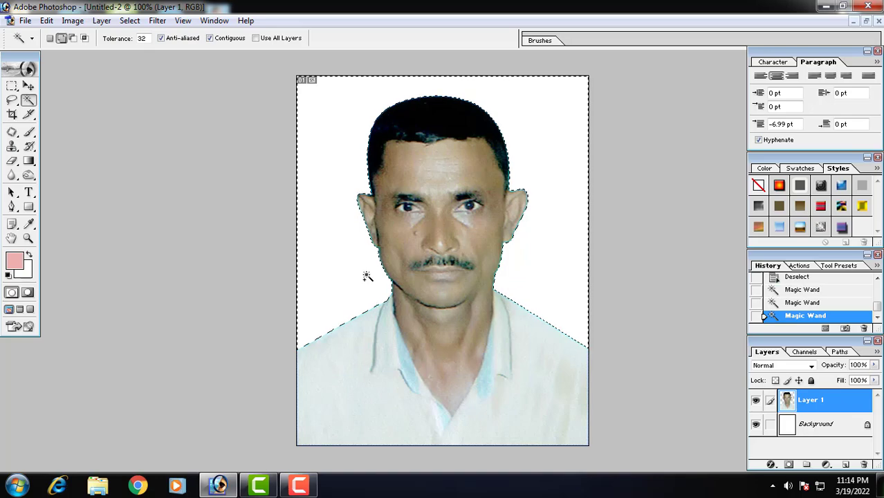
shift+click(366, 276)
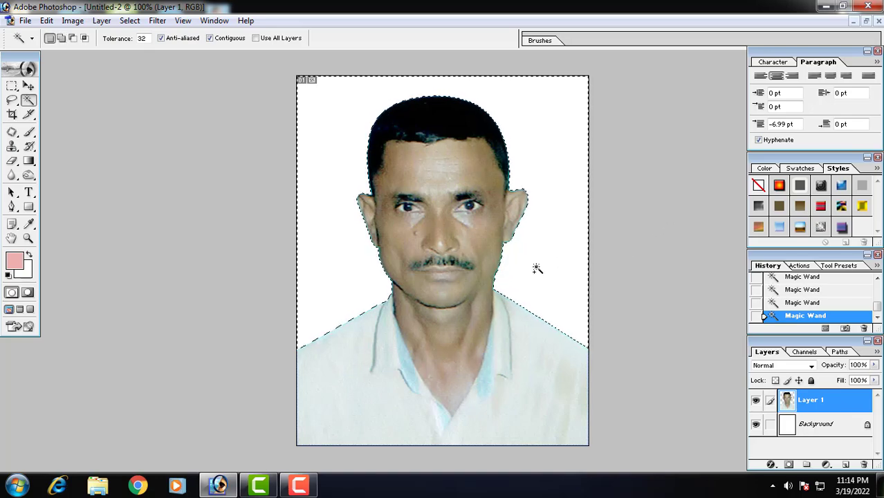
key(ctrl+alt+d)
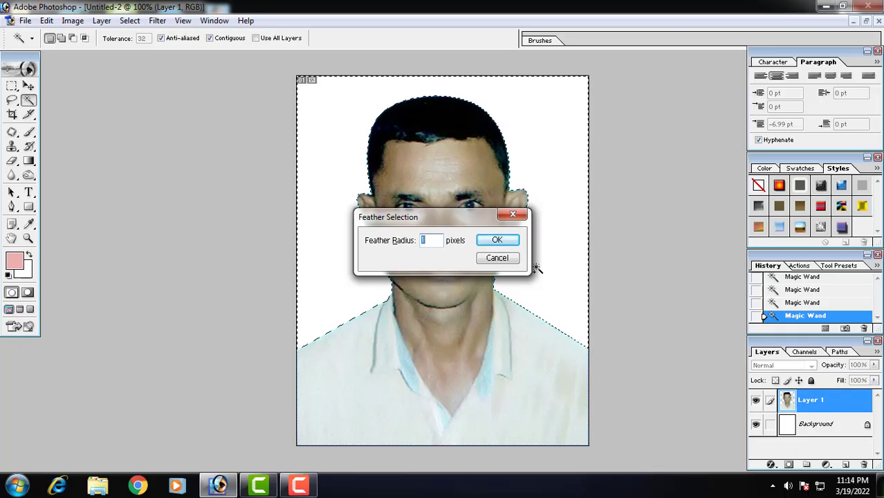
key(Return)
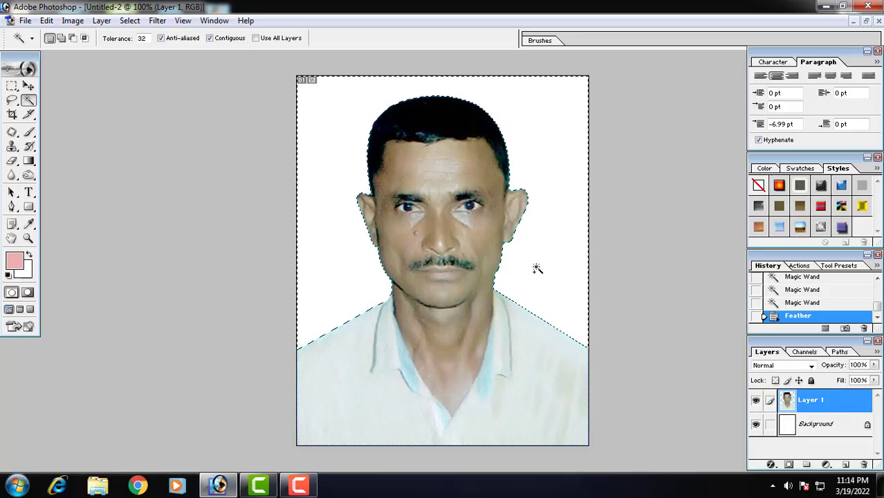
Step: Clear the feathered selection on Layer 1 repeatedly to remove the cyan fringe around the man, deselect, and check the edges
key(Delete)
key(Delete)
key(Delete)
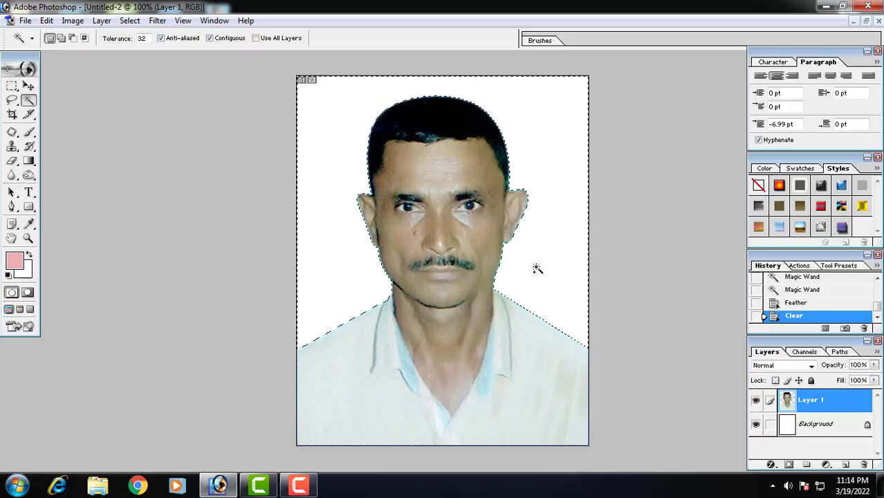
key(Delete)
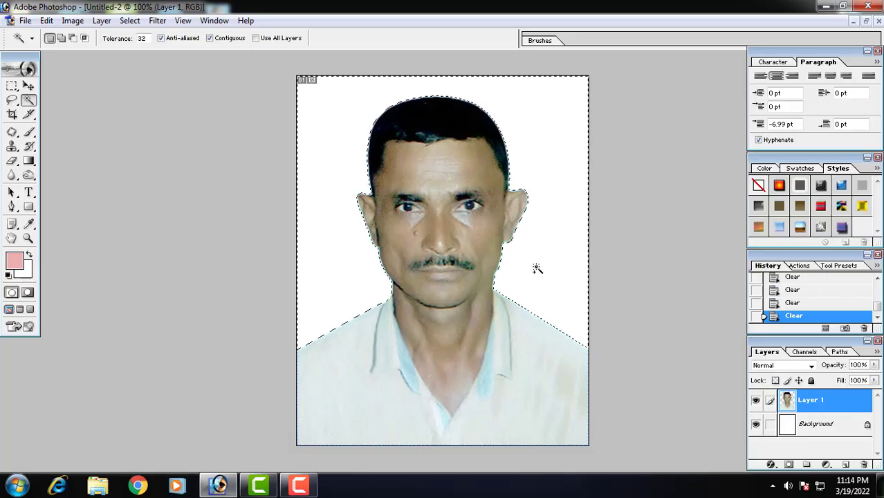
key(ctrl+d)
key(ctrl+plus)
key(ctrl+plus)
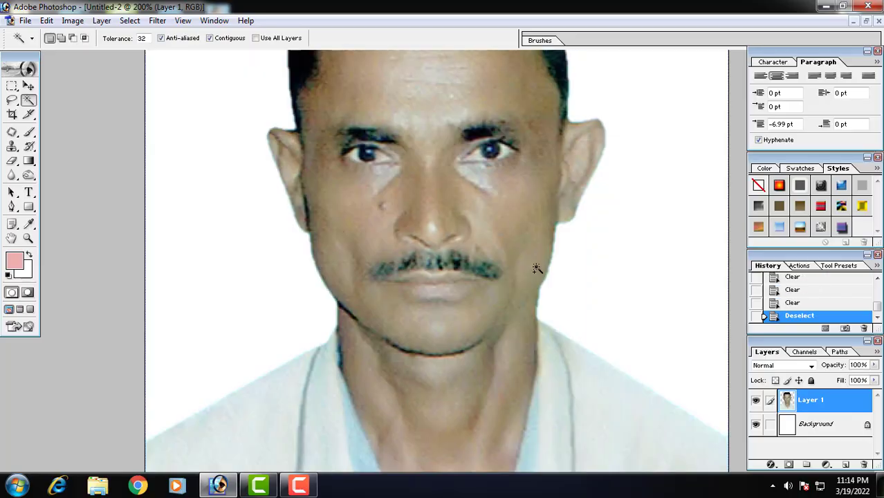
key(ctrl+minus)
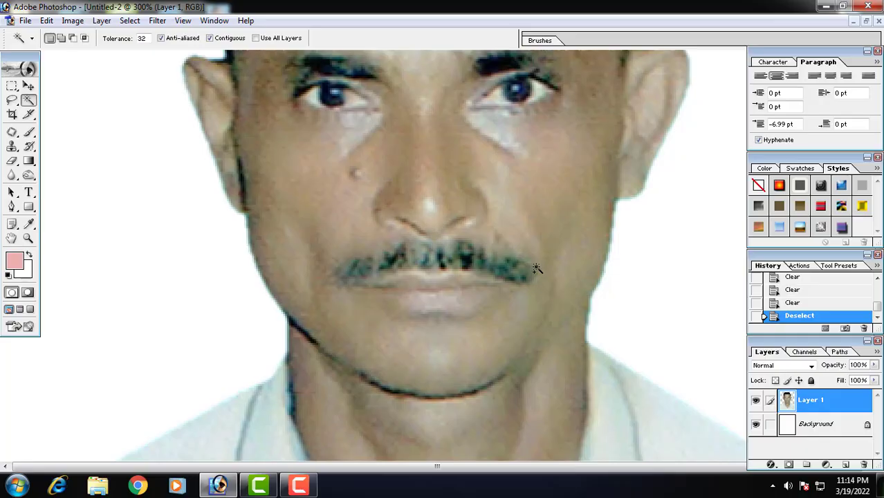
key(ctrl+minus)
key(ctrl+minus)
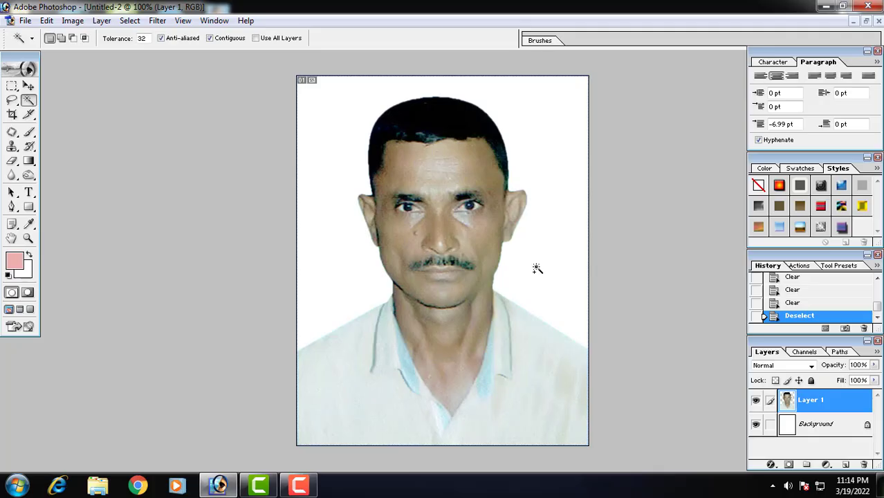
Step: Switch to the scanned sheet Untitled-1 and crop the bearded man's portrait to 1.5 by 1.9 inches at 300 pixels/inch
click(865, 22)
click(516, 69)
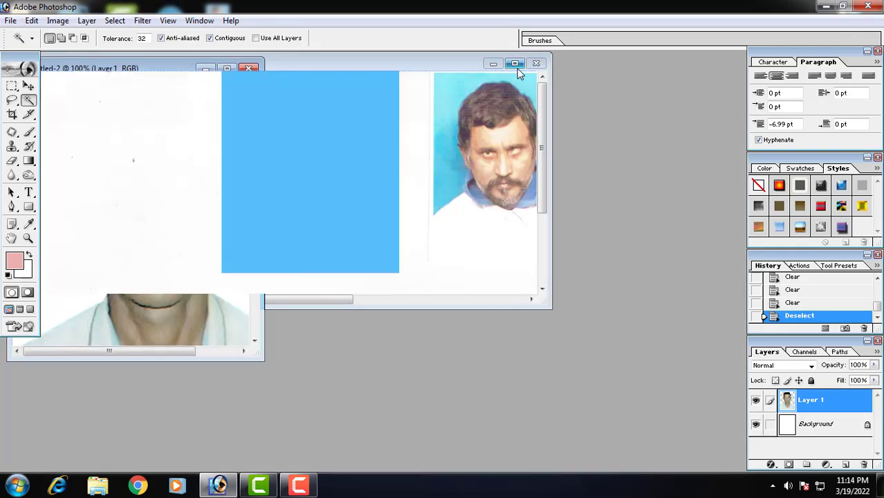
click(12, 115)
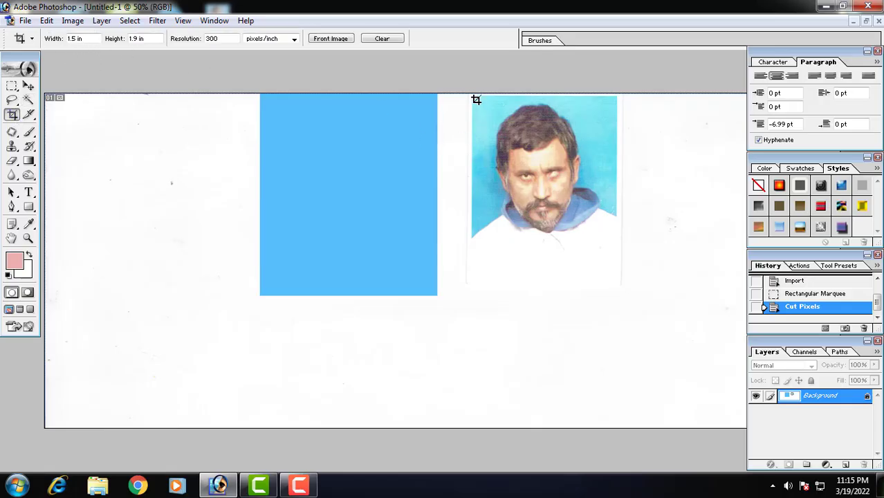
drag(477, 102, 634, 274)
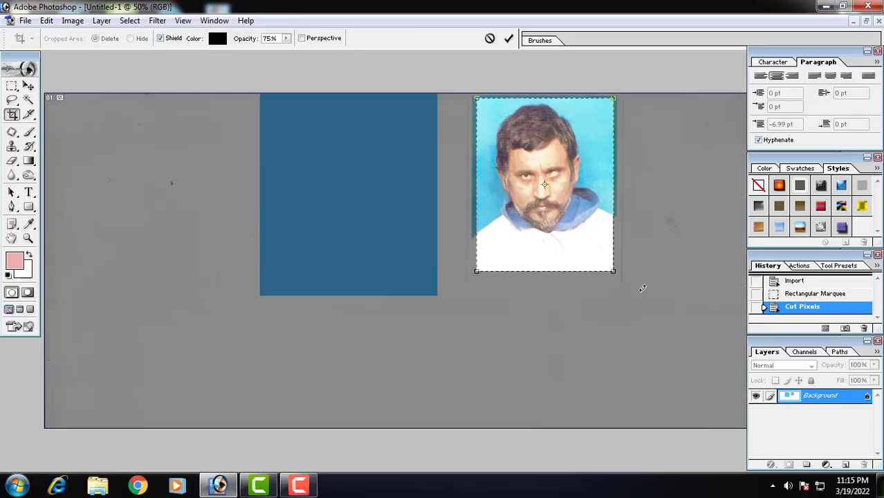
key(Return)
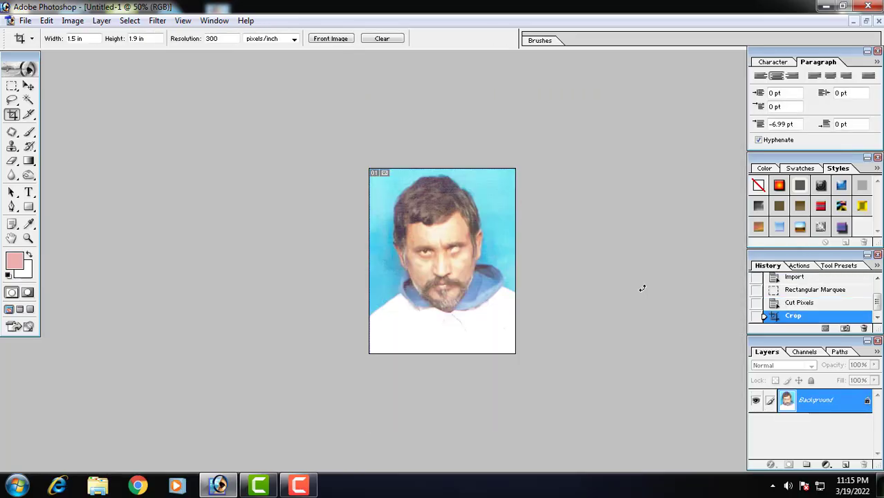
Step: Apply the Grain Surgery Remove Grain 2 filter to the cropped portrait with Noise Reduction at 34% and 3 degraining passes
key(ctrl+plus)
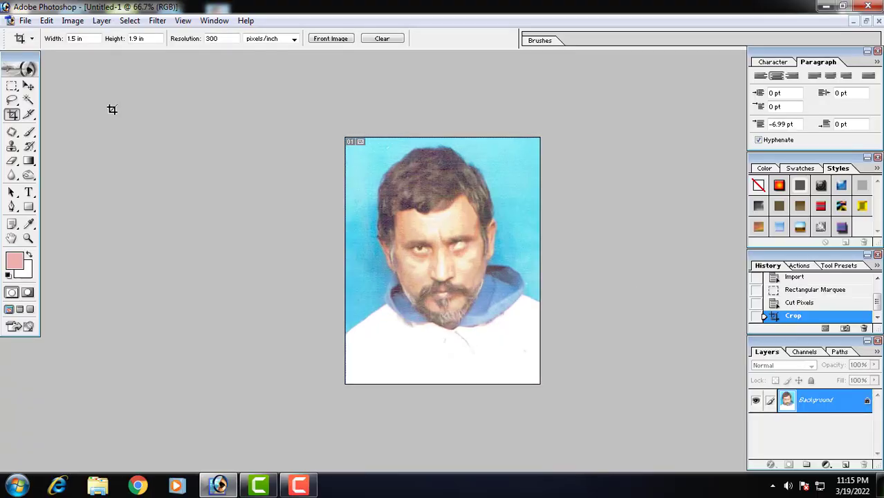
click(157, 20)
mouse_move(247, 307)
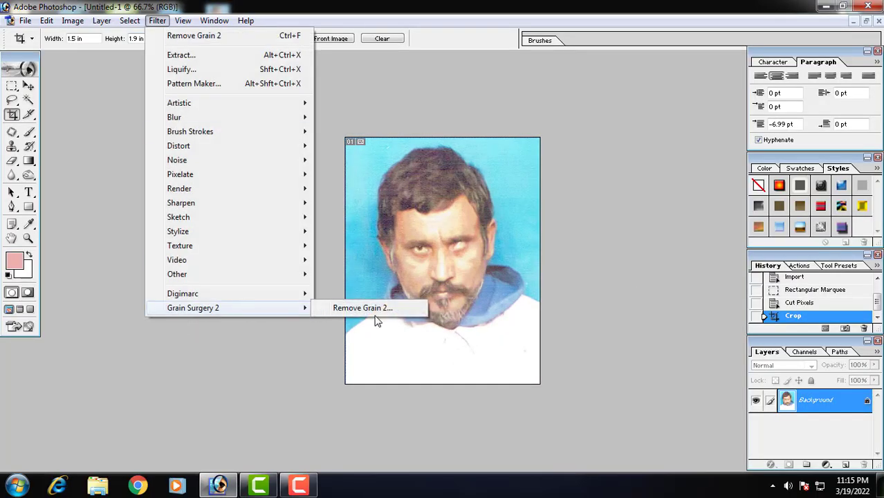
click(362, 308)
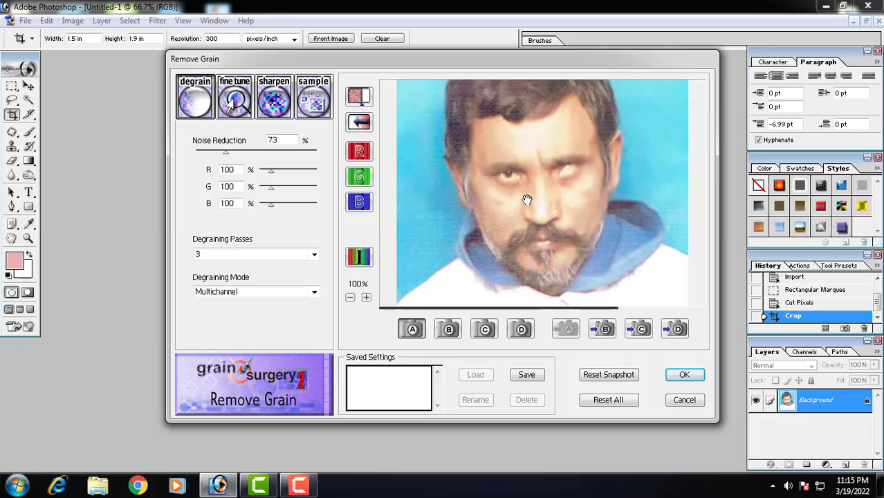
click(206, 154)
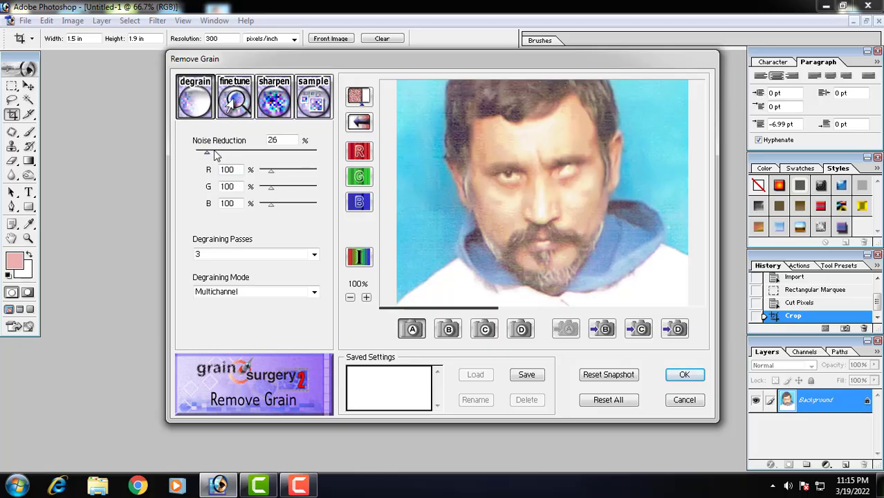
click(209, 153)
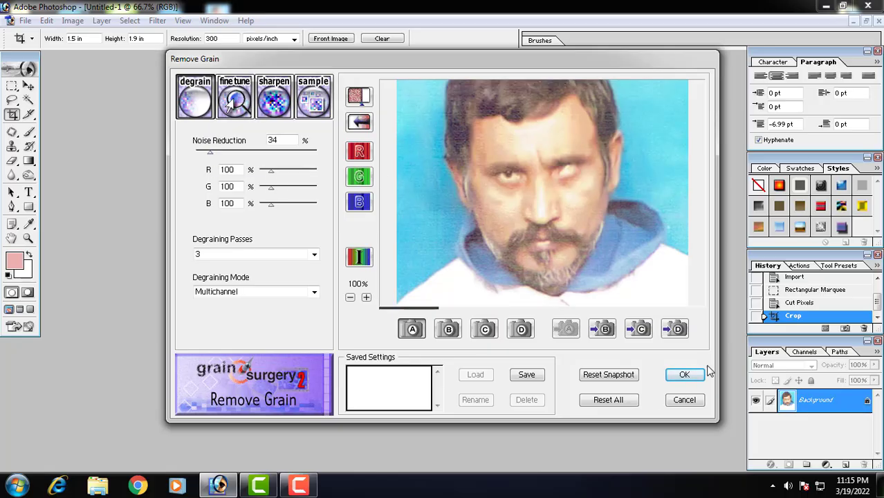
click(683, 374)
Step: Select the entire cyan backdrop around the bearded man with the Magic Wand at tolerance 32, adding the areas beside his neck and shoulders
key(ctrl+plus)
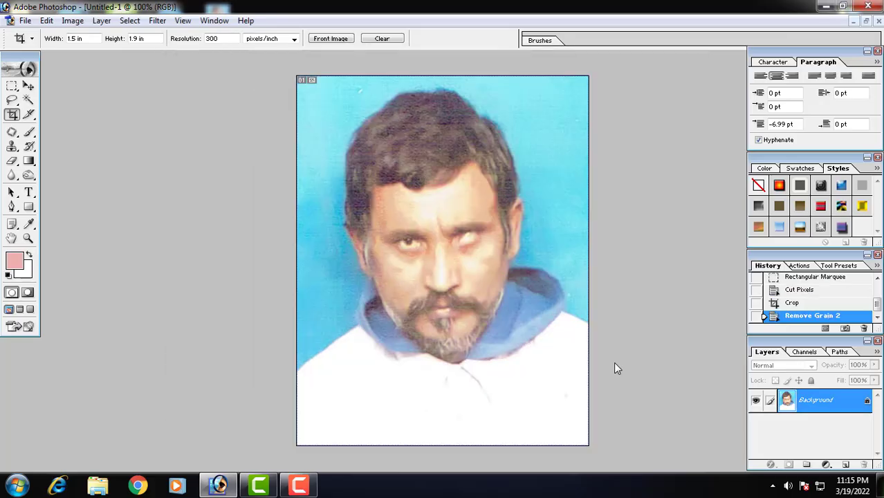
click(28, 101)
click(338, 150)
shift+click(553, 239)
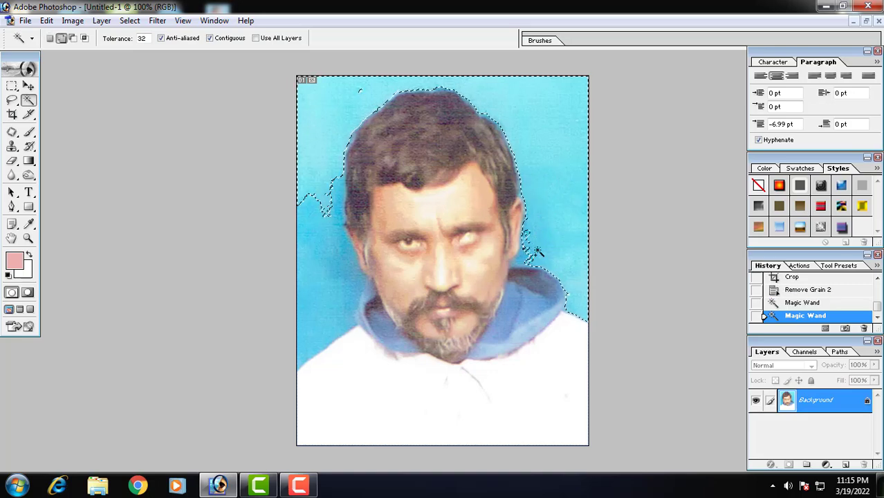
shift+click(531, 255)
shift+click(524, 260)
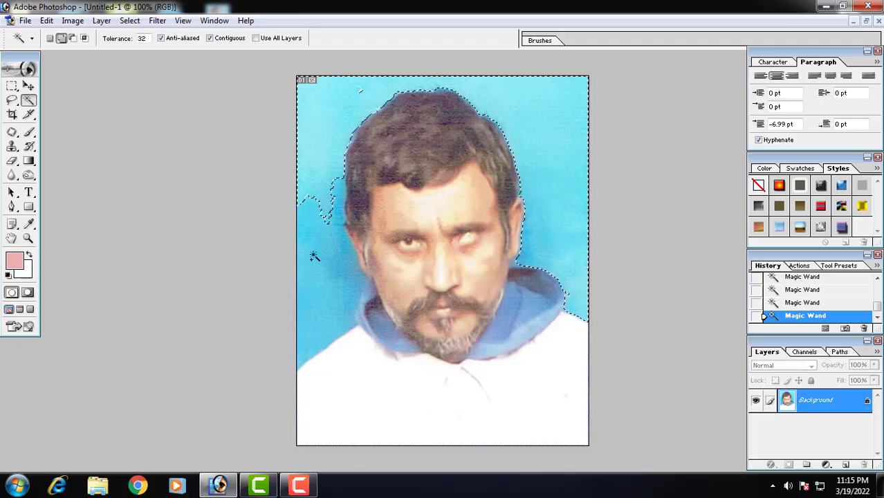
click(331, 236)
click(361, 292)
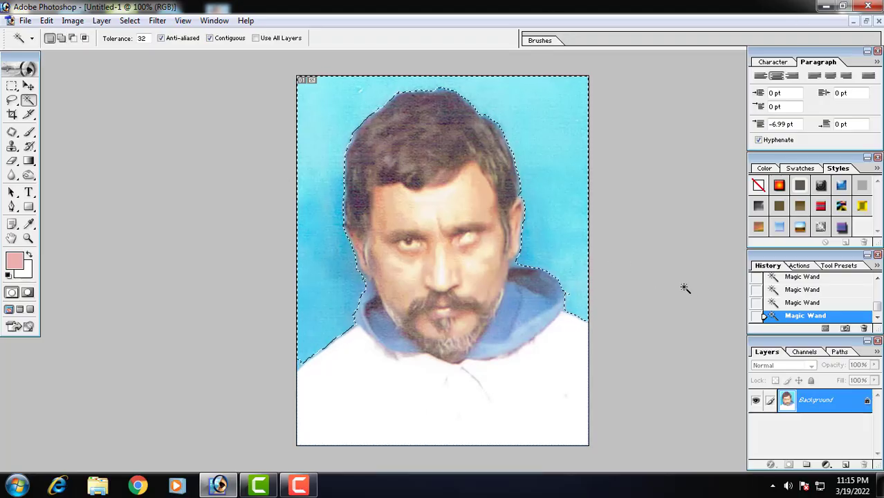
Step: Try clearing the unfeathered backdrop selection, undo the clear, and feather the selection by 1 pixel
key(Delete)
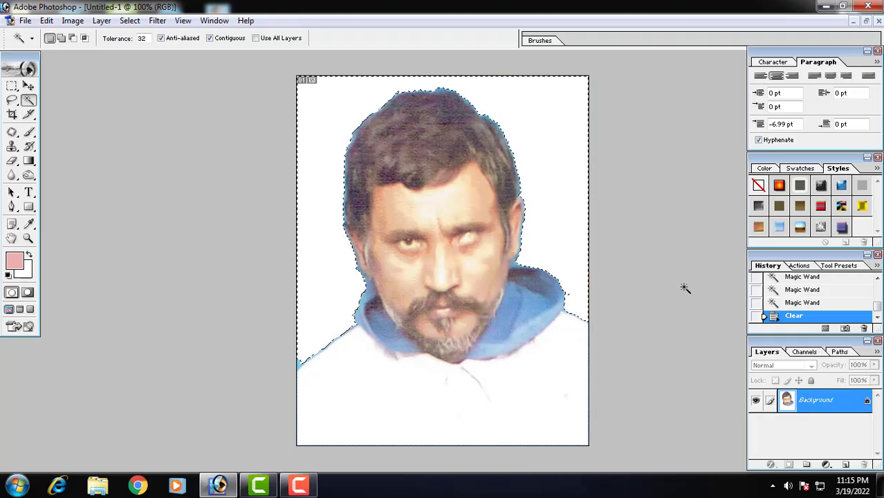
key(ctrl+z)
key(ctrl+alt+d)
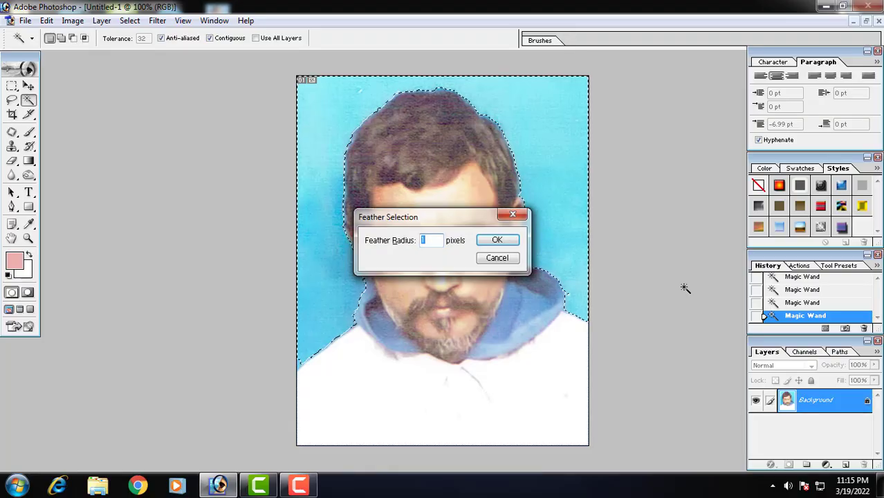
key(Return)
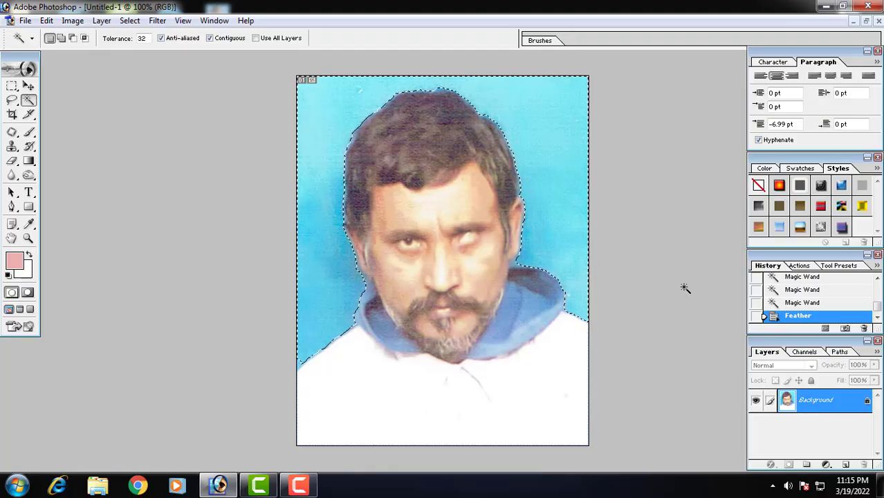
Step: Clear the feathered backdrop selection four times to turn it white, deselect, and check the edges around the bearded man
key(Delete)
key(Delete)
key(Delete)
key(Delete)
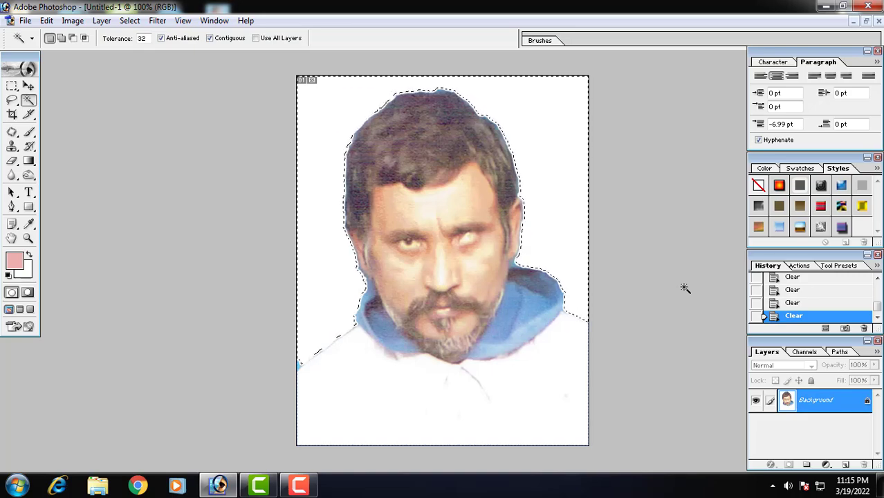
key(ctrl+d)
key(ctrl+minus)
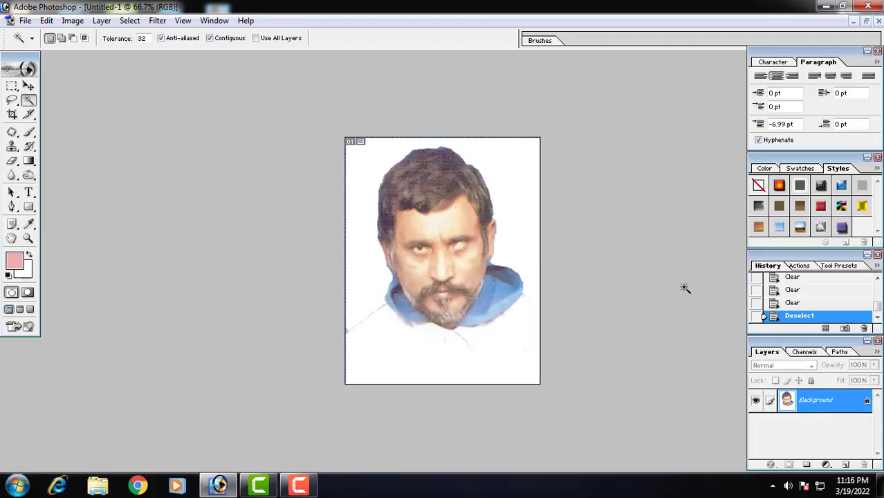
key(ctrl+plus)
key(ctrl+plus)
key(ctrl+minus)
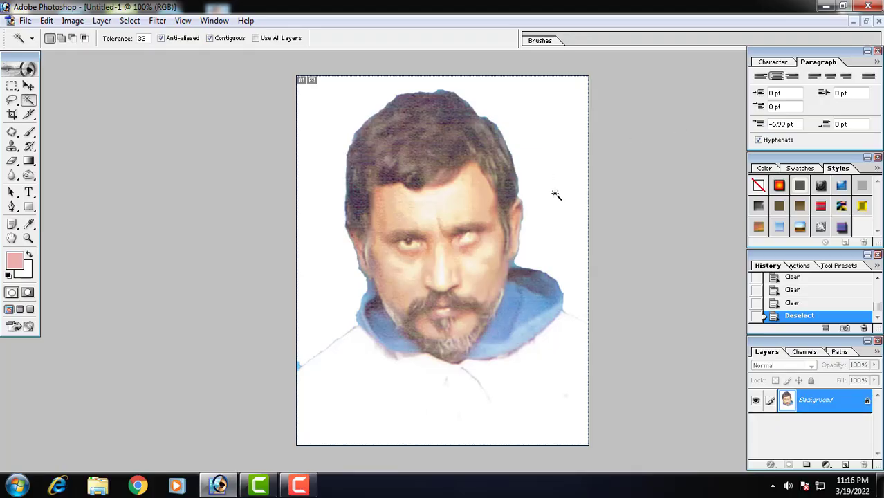
Step: Move the bearded man's document window aside, switch to the portrait Untitled-2, and look at its Background layer and Layer 1
click(865, 21)
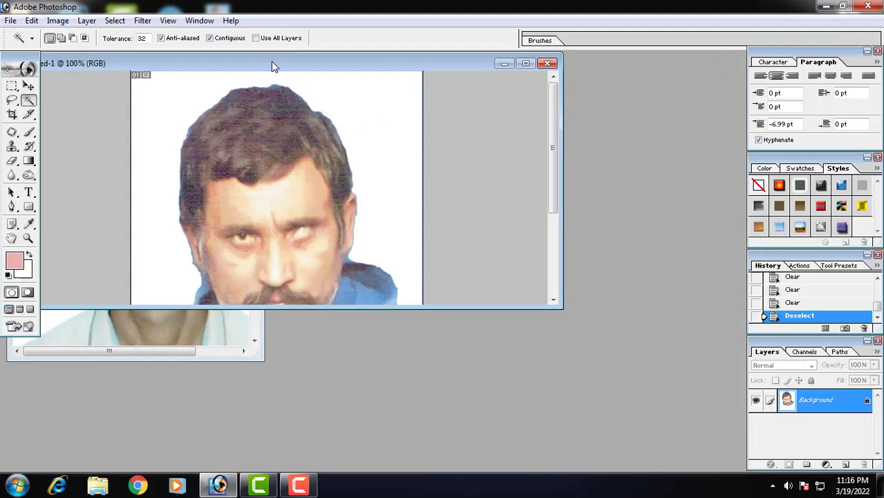
drag(273, 62, 512, 92)
click(227, 70)
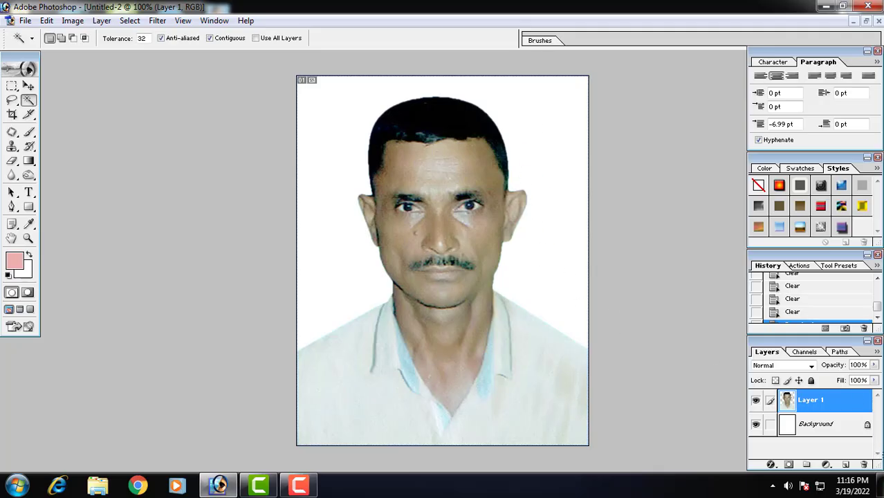
click(823, 429)
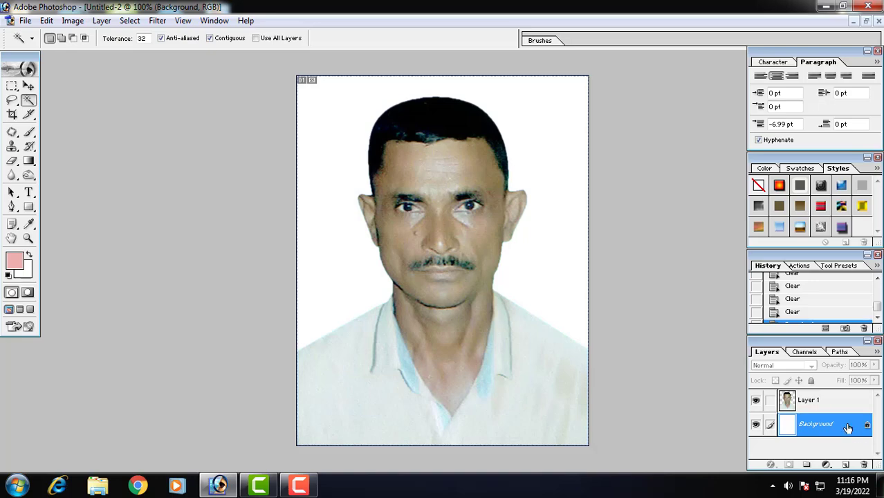
click(816, 404)
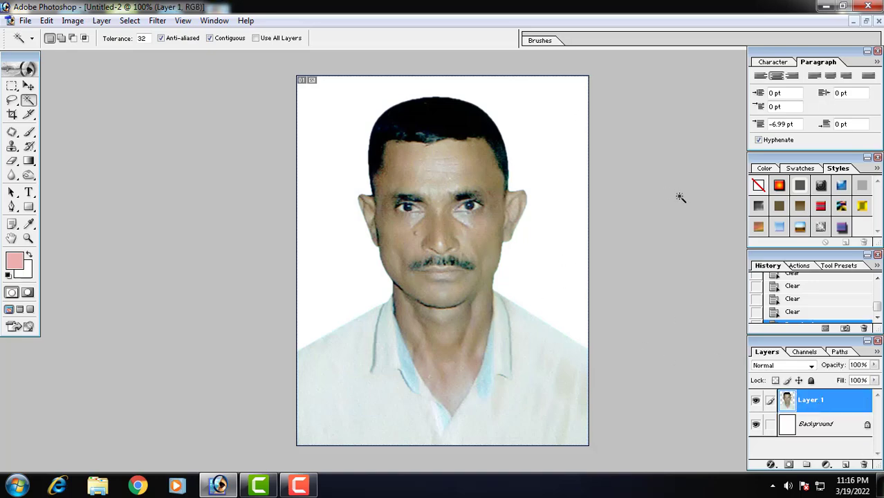